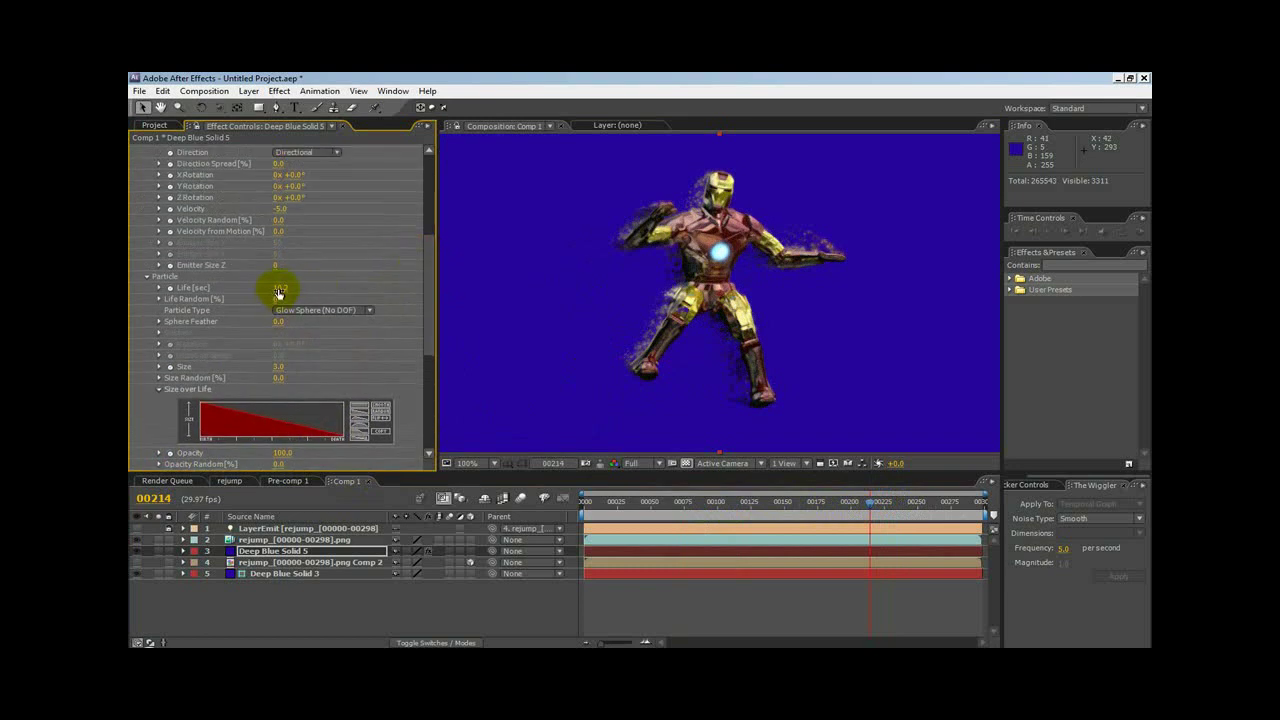
# Raise Particular's Particle Life to about 42.3 seconds and scrub the timeline to preview the trails.
pyautogui.moveTo(279, 293); pyautogui.dragTo(512, 292)
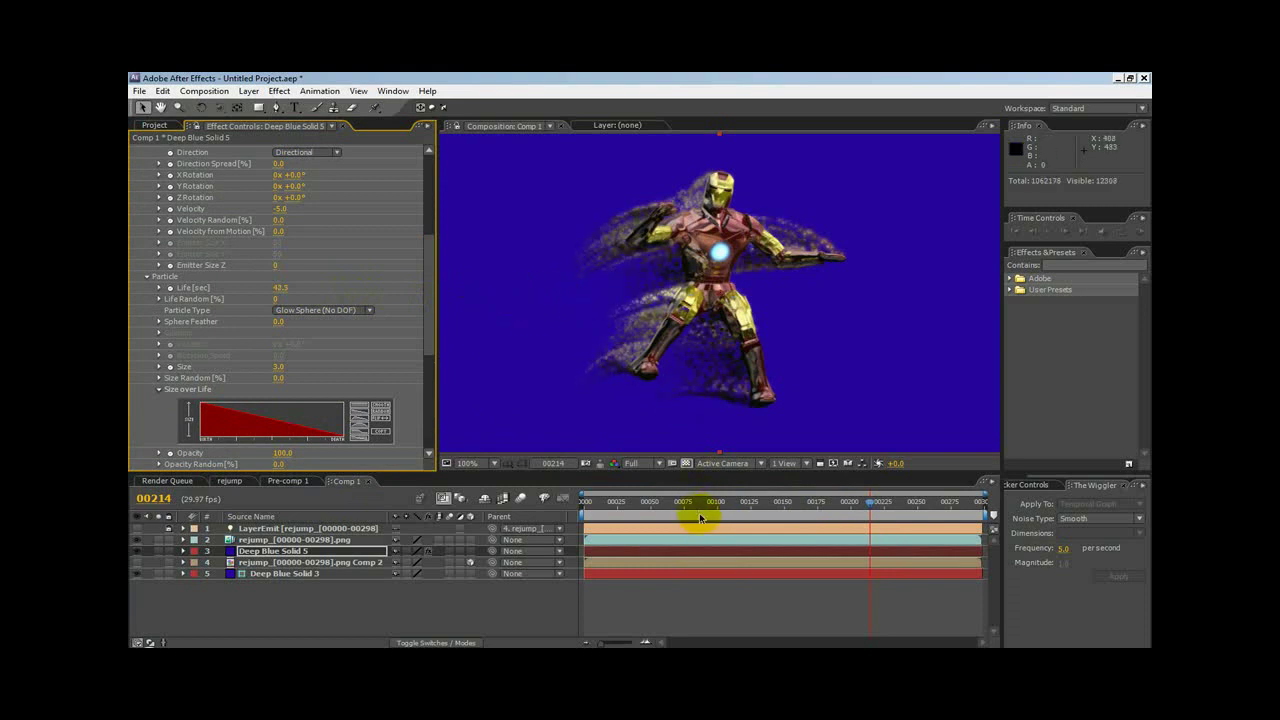
pyautogui.moveTo(711, 507)
pyautogui.mouseDown()
pyautogui.moveTo(885, 494)
pyautogui.moveTo(655, 495)
pyautogui.moveTo(855, 492)
pyautogui.mouseUp()
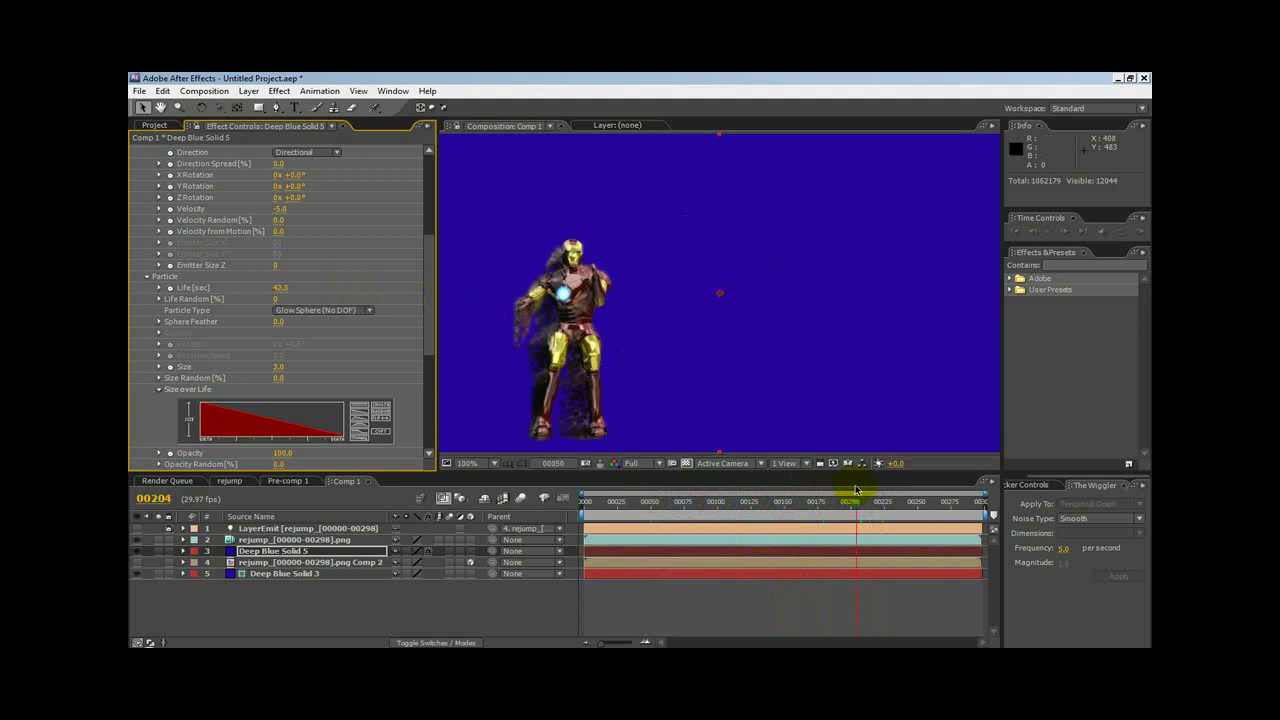
# Set Particular's Emitter Particles/sec to 1500 and preview the sparser trails on the timeline.
pyautogui.click(592, 328)
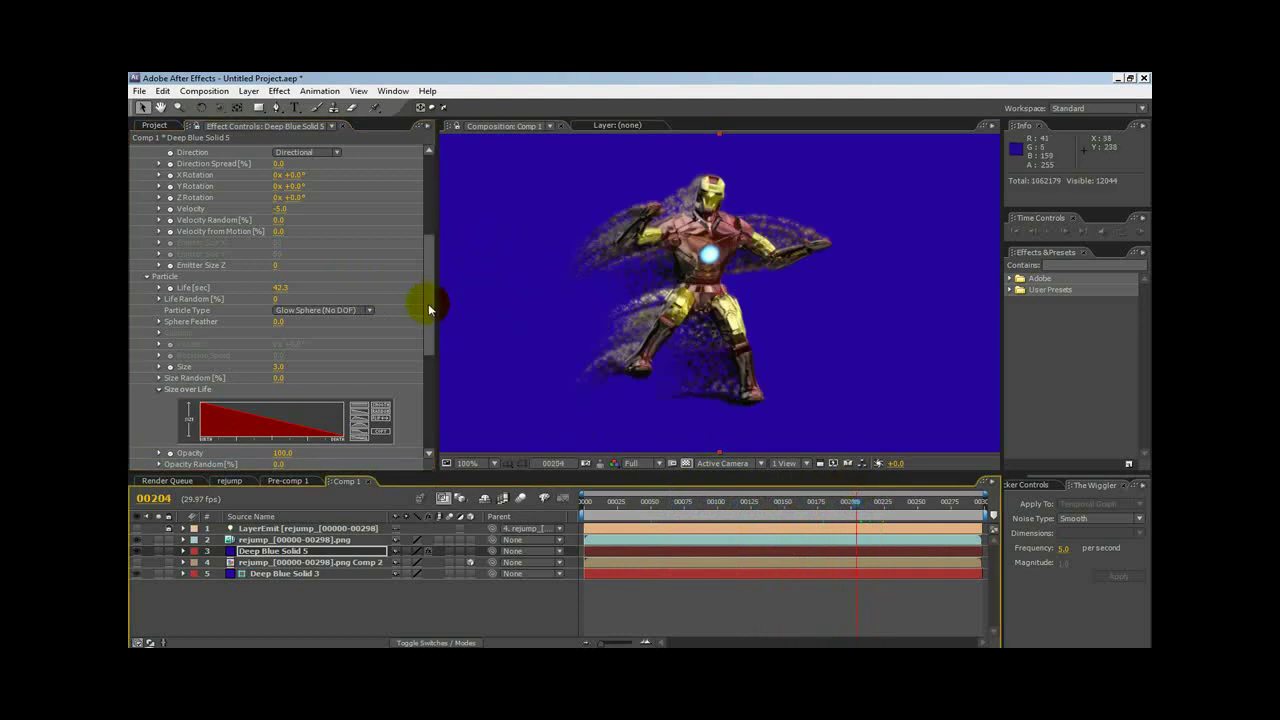
pyautogui.moveTo(428, 303); pyautogui.dragTo(417, 237)
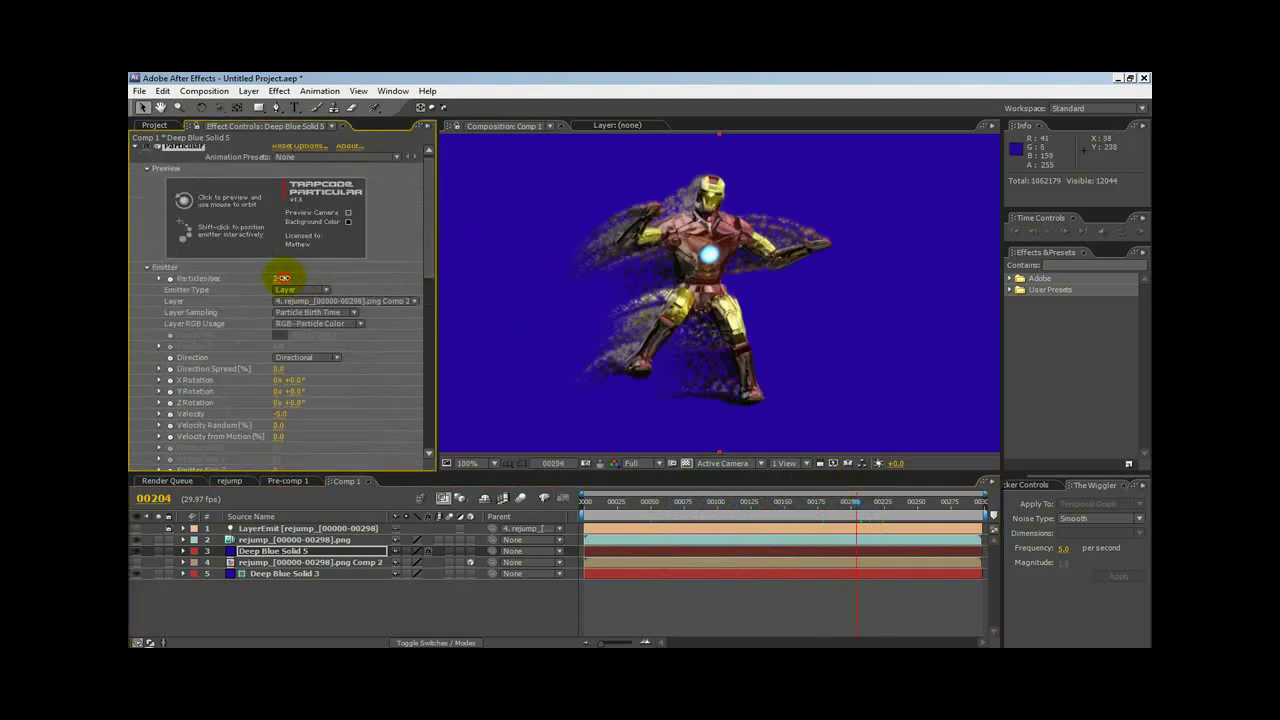
pyautogui.moveTo(282, 278); pyautogui.dragTo(143, 429)
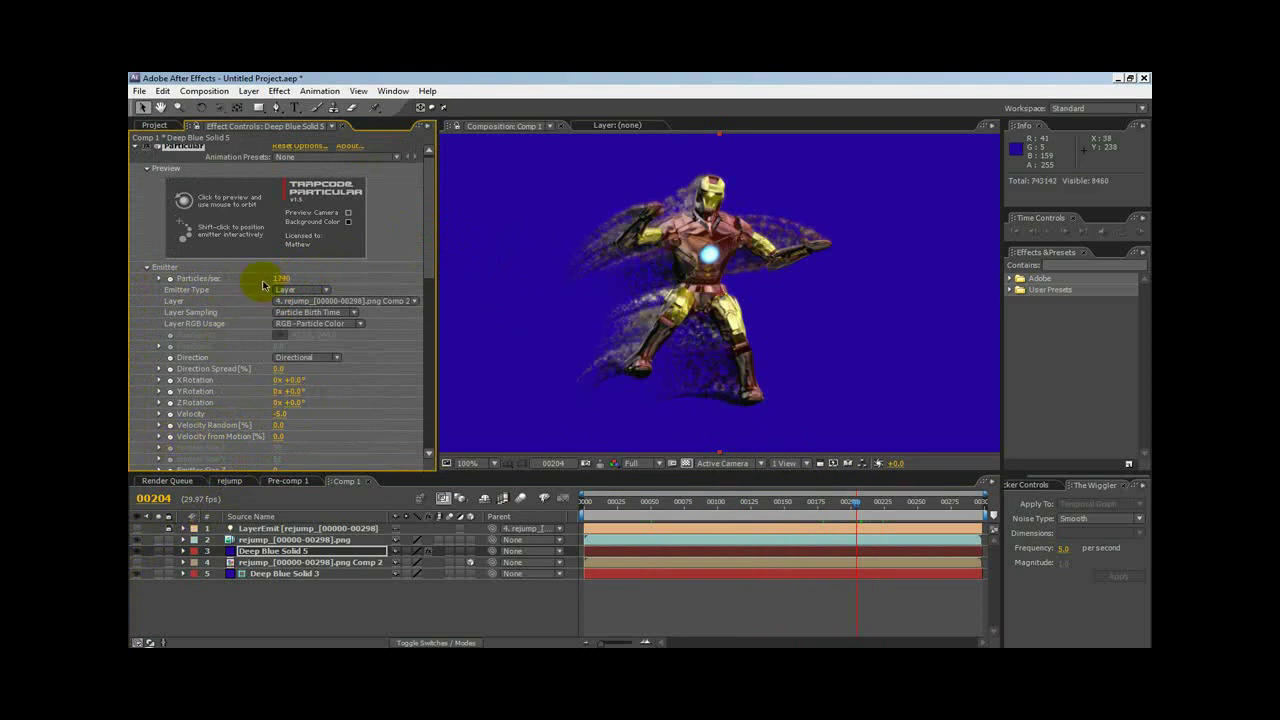
pyautogui.click(283, 278)
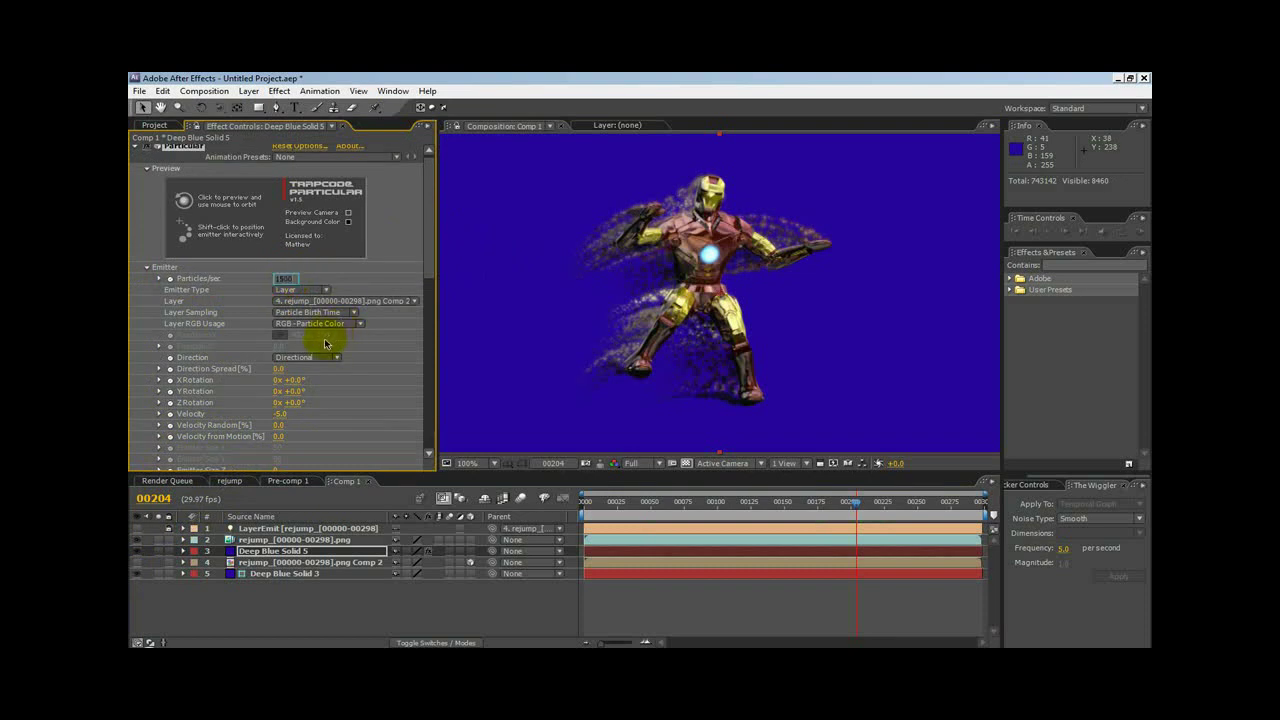
pyautogui.press('Return')
pyautogui.moveTo(667, 505); pyautogui.dragTo(846, 514)
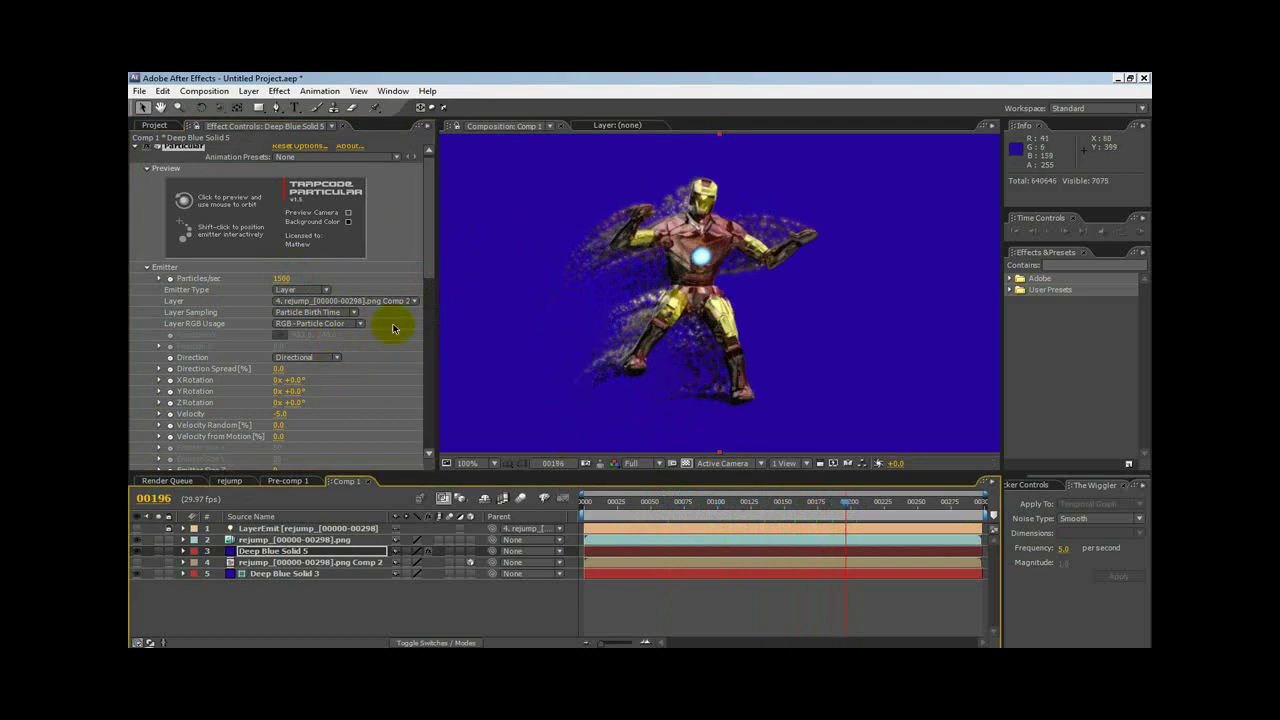
pyautogui.moveTo(429, 265); pyautogui.dragTo(429, 286)
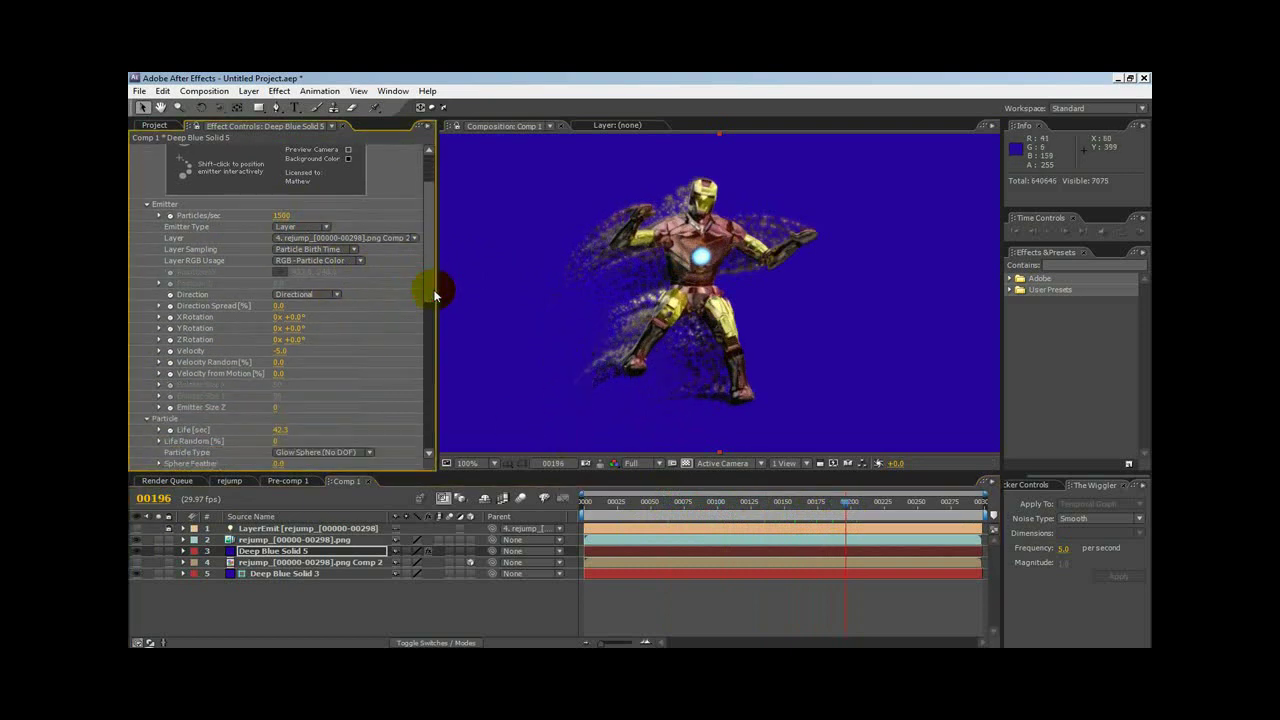
pyautogui.click(277, 351)
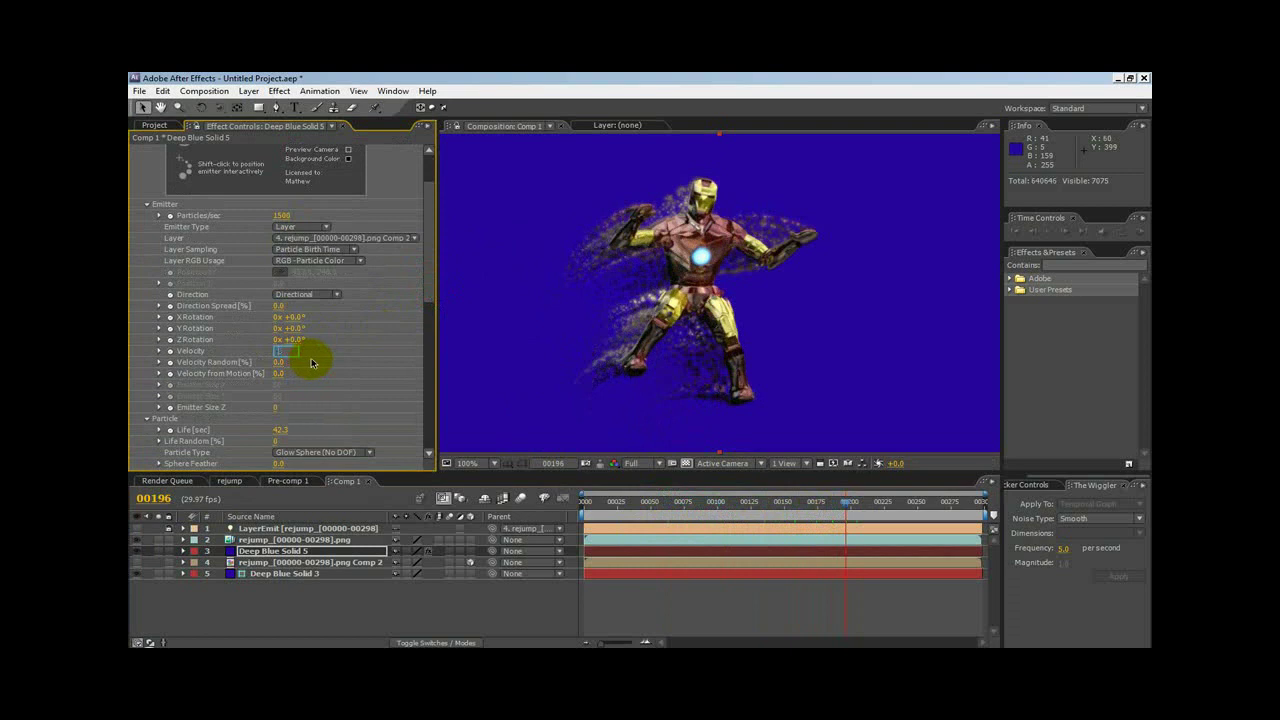
pyautogui.write('-10')
pyautogui.press('Return')
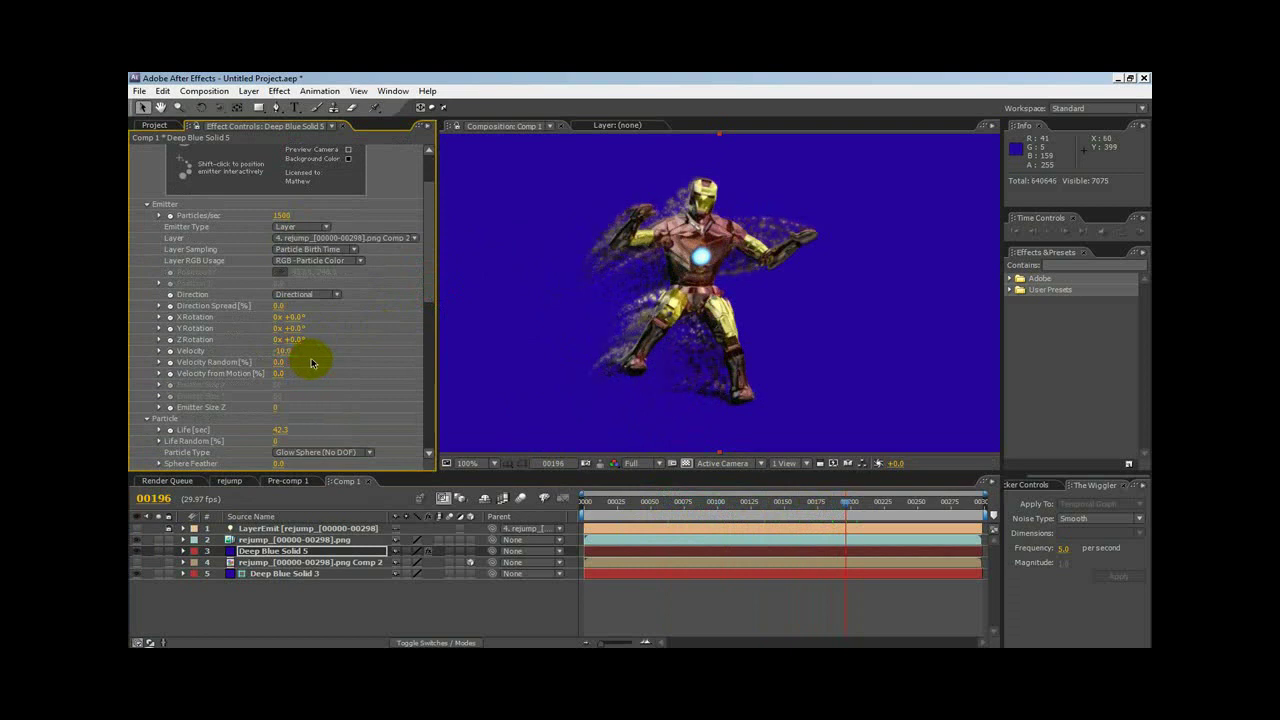
pyautogui.click(697, 505)
pyautogui.moveTo(699, 507); pyautogui.dragTo(836, 506)
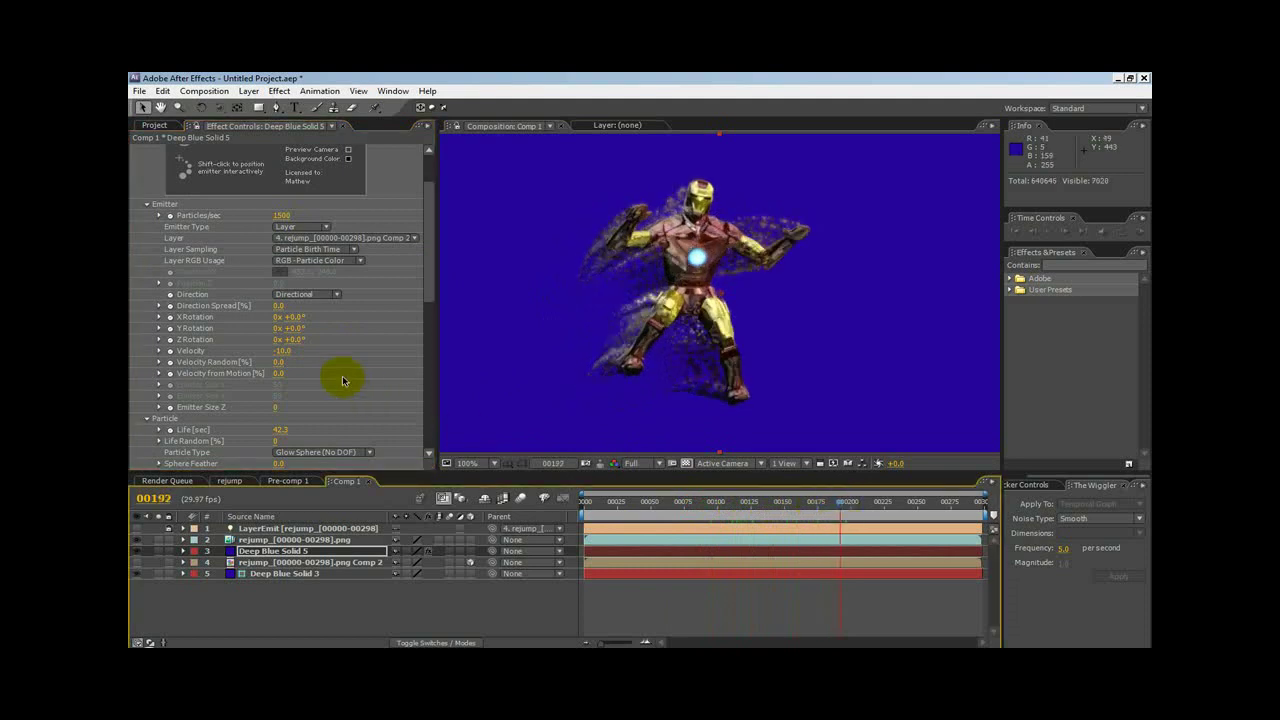
pyautogui.moveTo(282, 352)
pyautogui.mouseDown()
pyautogui.moveTo(314, 360)
pyautogui.moveTo(279, 362)
pyautogui.mouseUp()
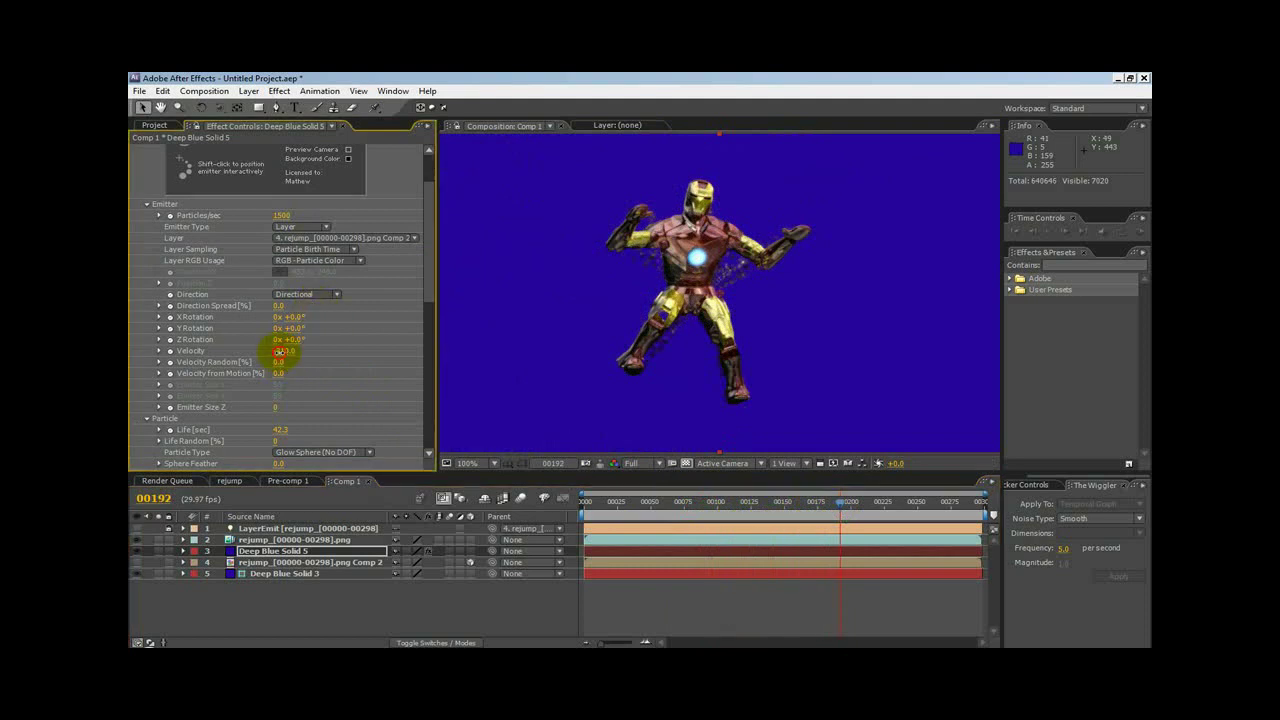
pyautogui.moveTo(280, 352); pyautogui.dragTo(288, 352)
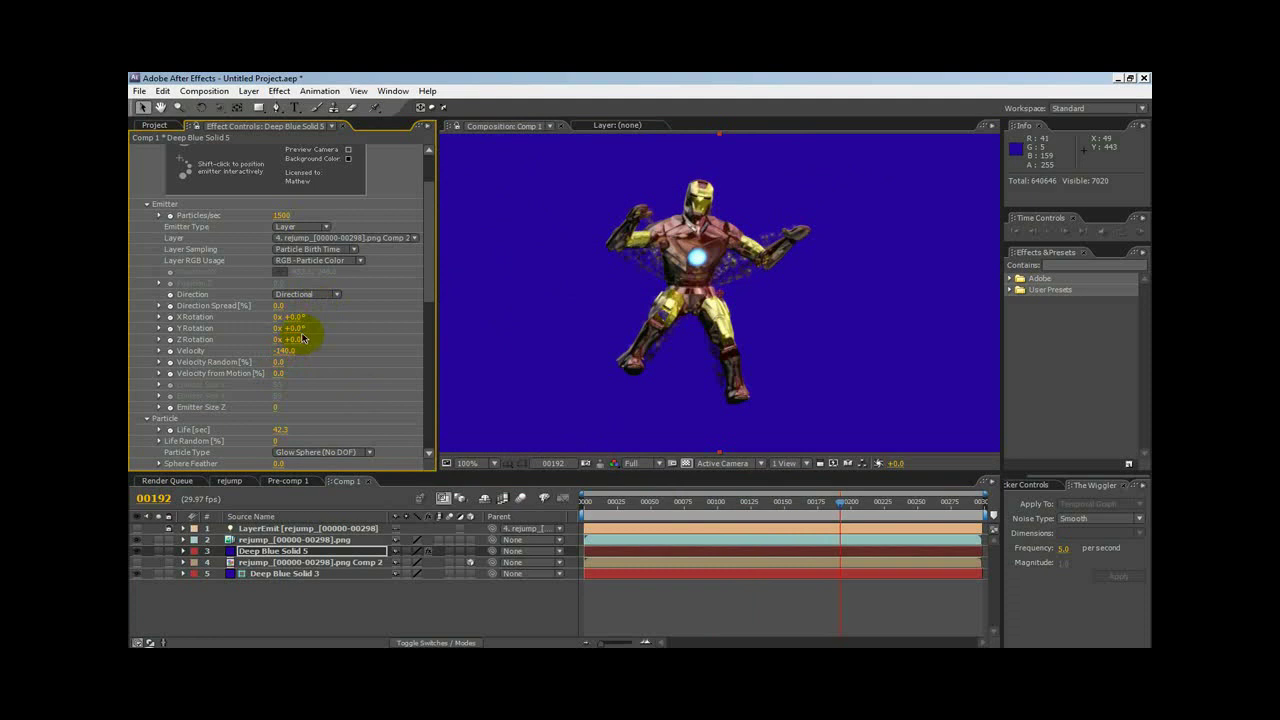
pyautogui.moveTo(300, 330)
pyautogui.mouseDown()
pyautogui.moveTo(323, 337)
pyautogui.moveTo(306, 333)
pyautogui.mouseUp()
pyautogui.click(705, 508)
pyautogui.moveTo(705, 512); pyautogui.dragTo(771, 513)
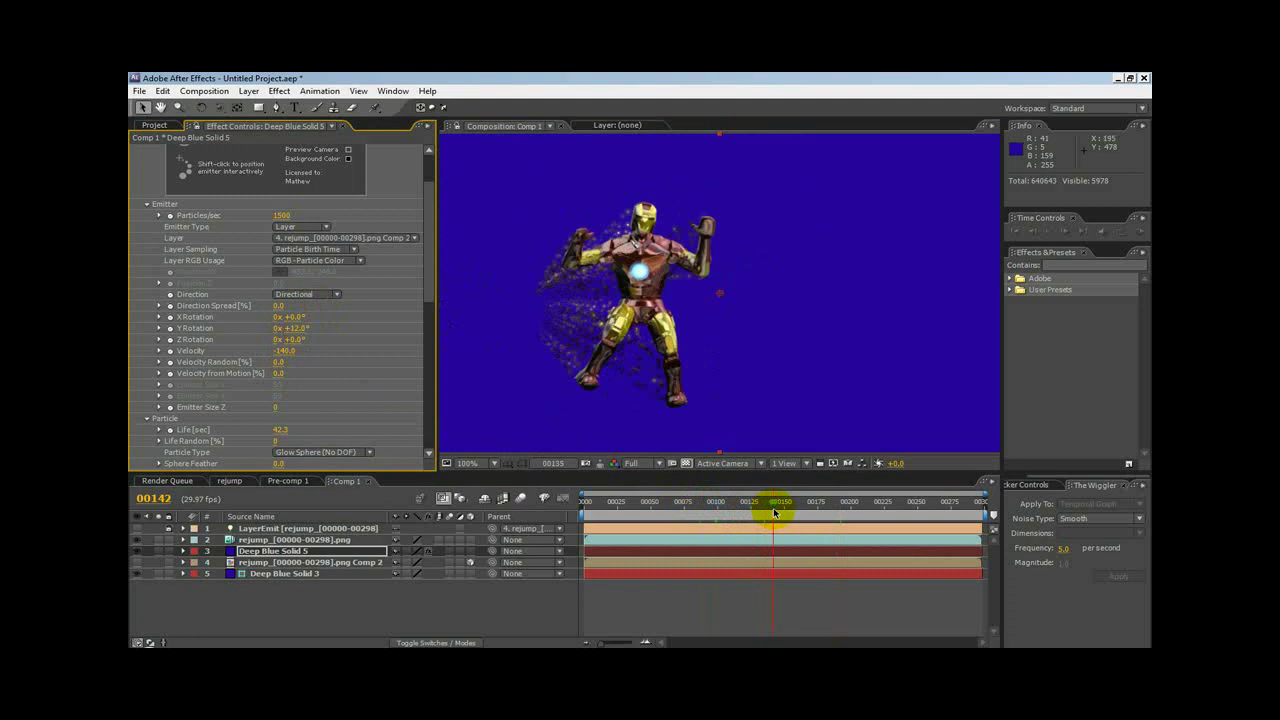
pyautogui.moveTo(286, 350); pyautogui.dragTo(284, 354)
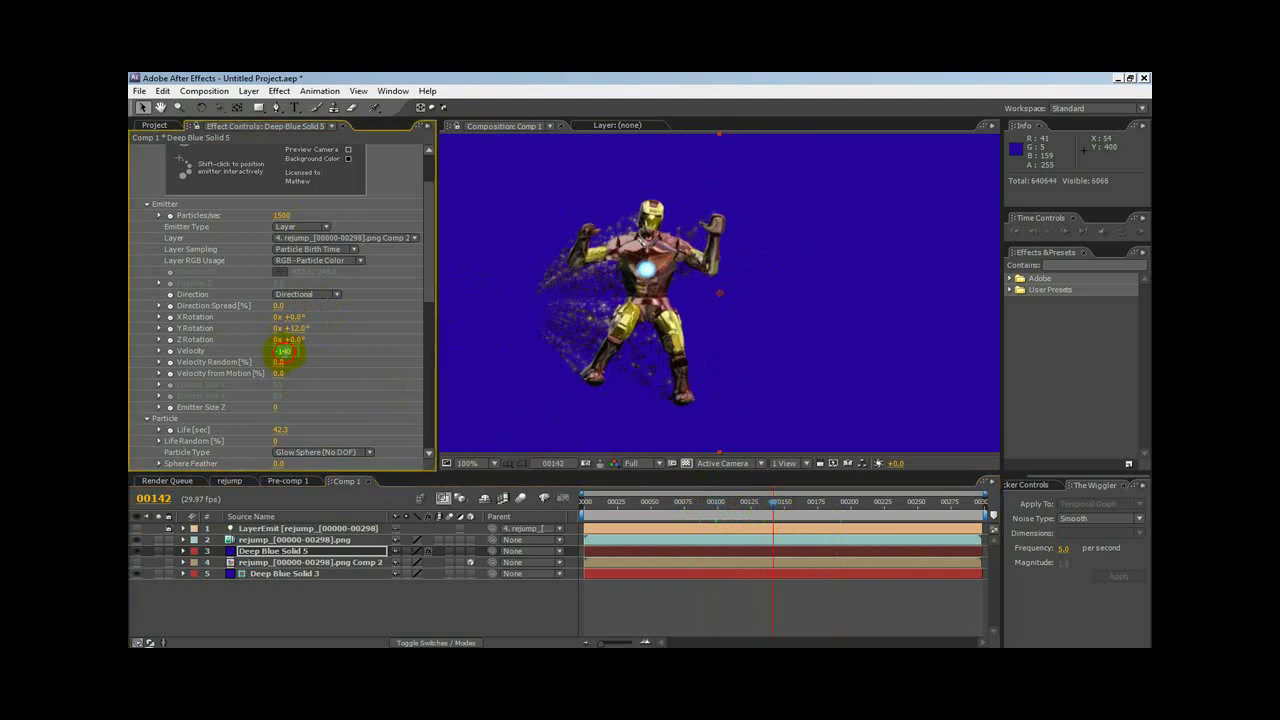
pyautogui.press('BackSpace')
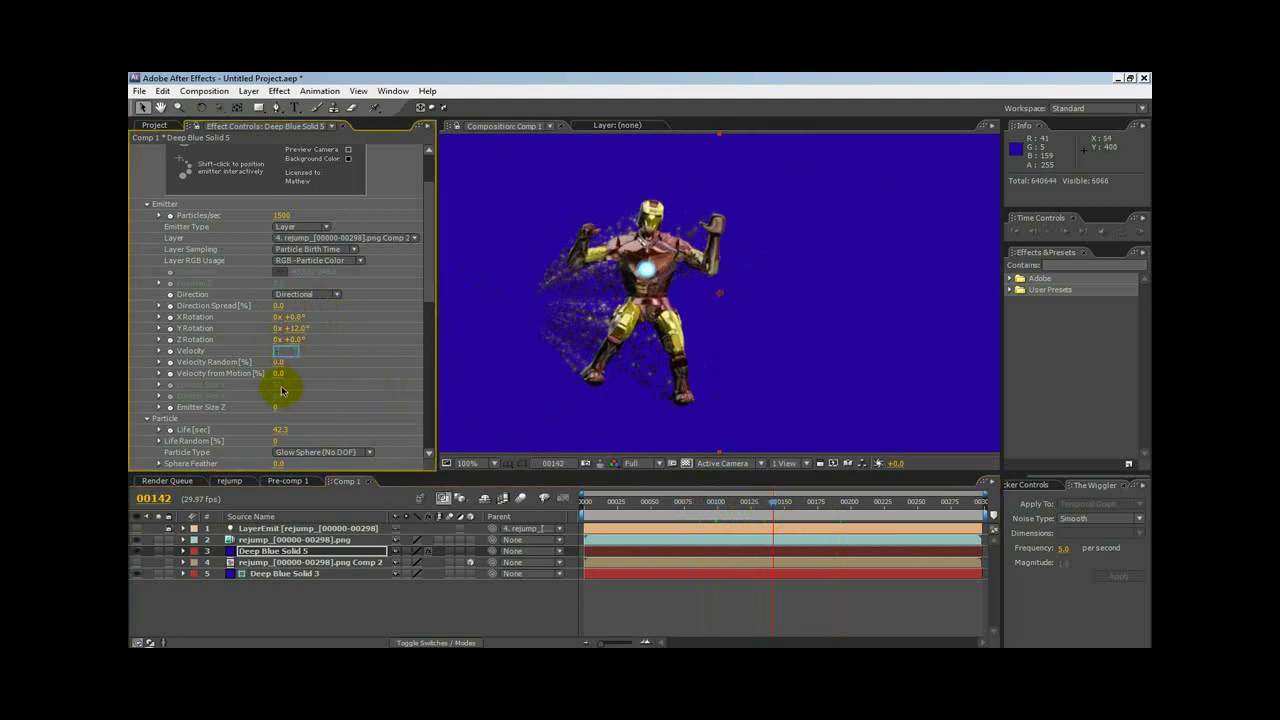
pyautogui.write('-5')
pyautogui.press('Return')
pyautogui.click(289, 328)
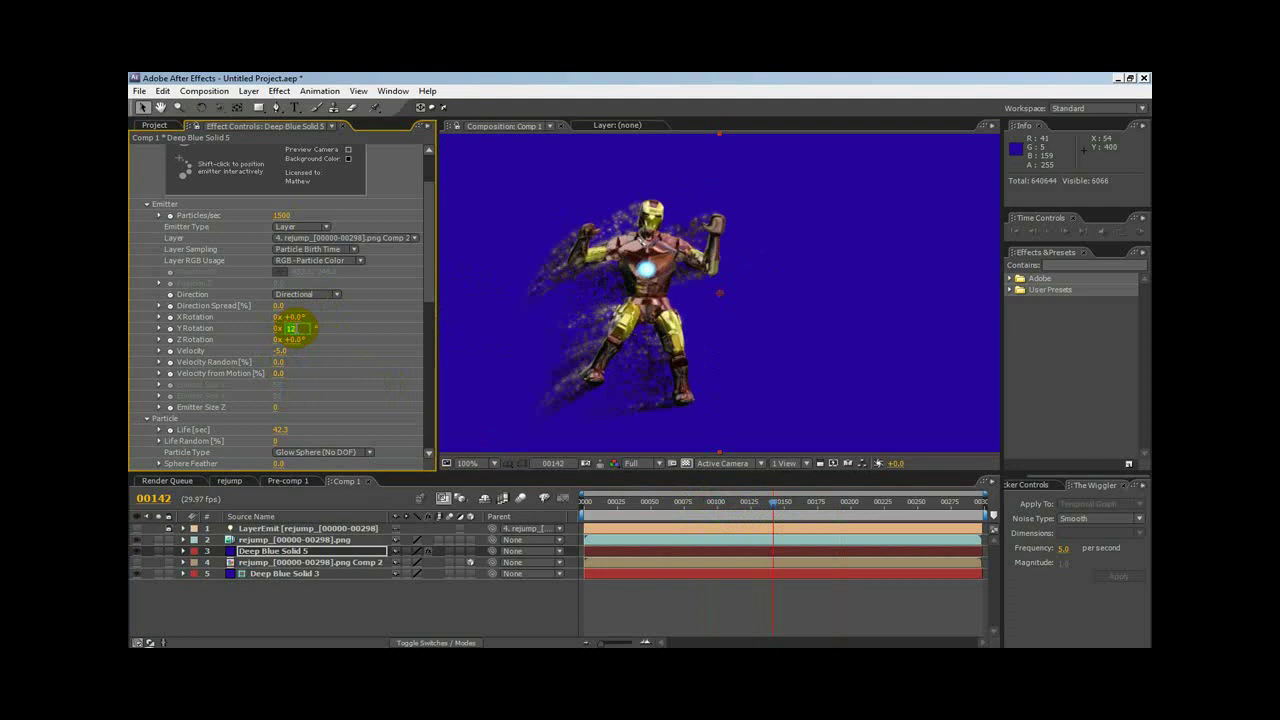
pyautogui.write('0')
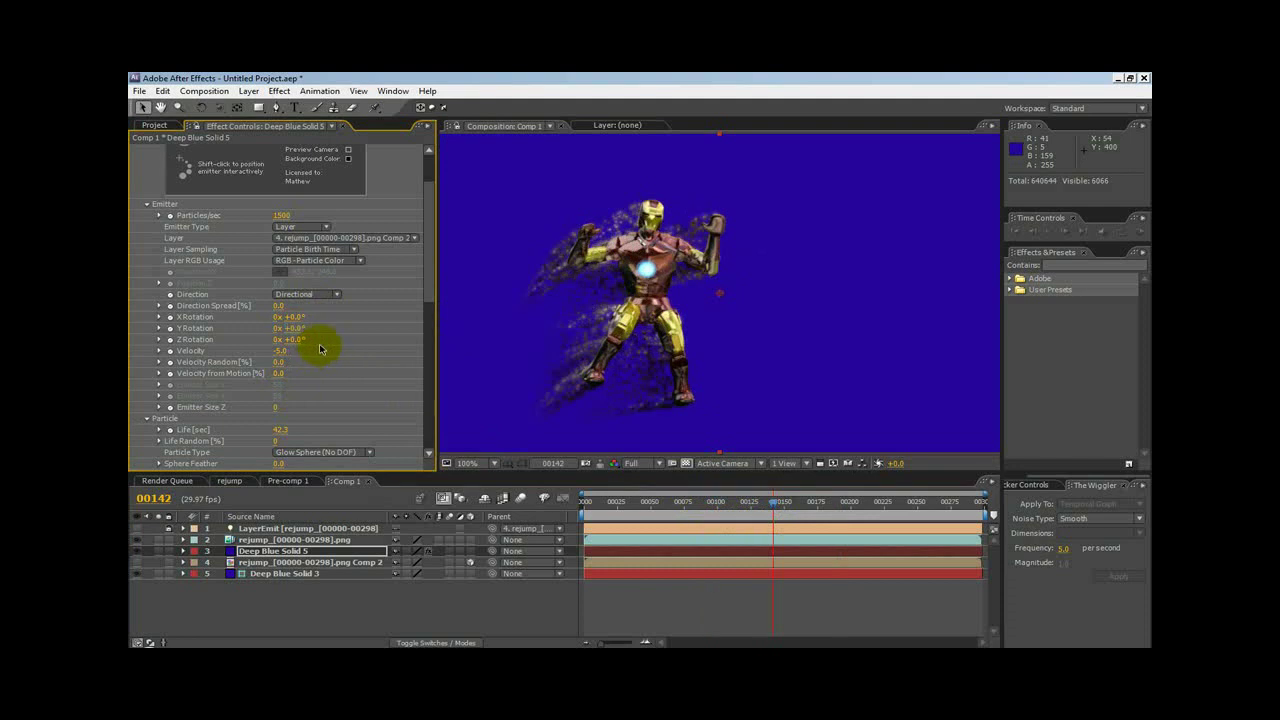
pyautogui.press('Return')
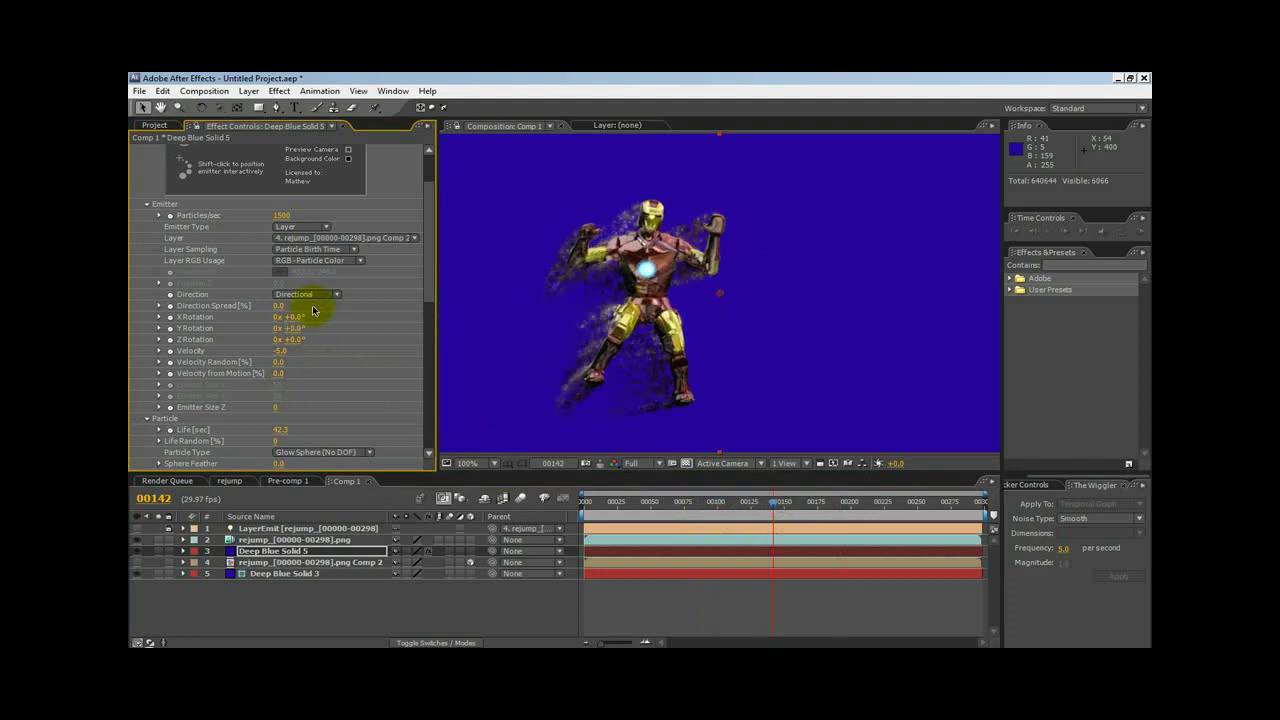
# Preview the particle trail across earlier and later frames, then set Particular's Velocity to 5.0.
pyautogui.scroll(3, 312, 310)
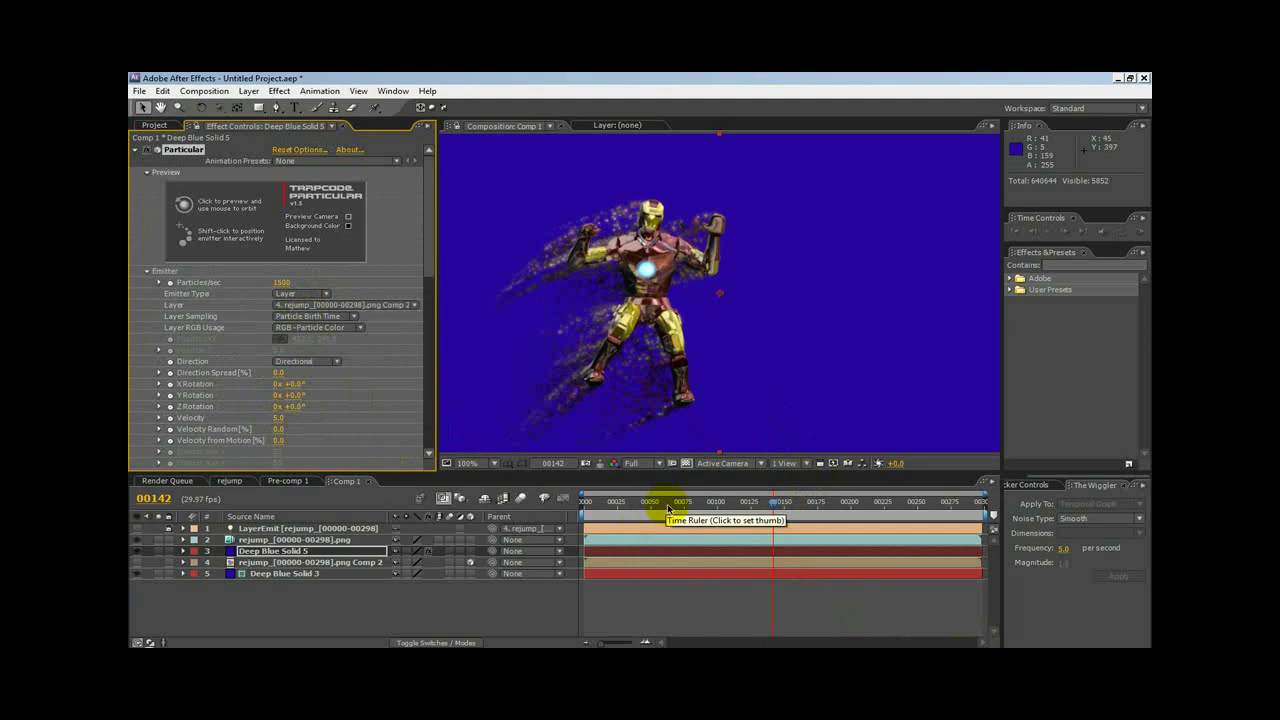
pyautogui.moveTo(668, 508); pyautogui.dragTo(786, 498)
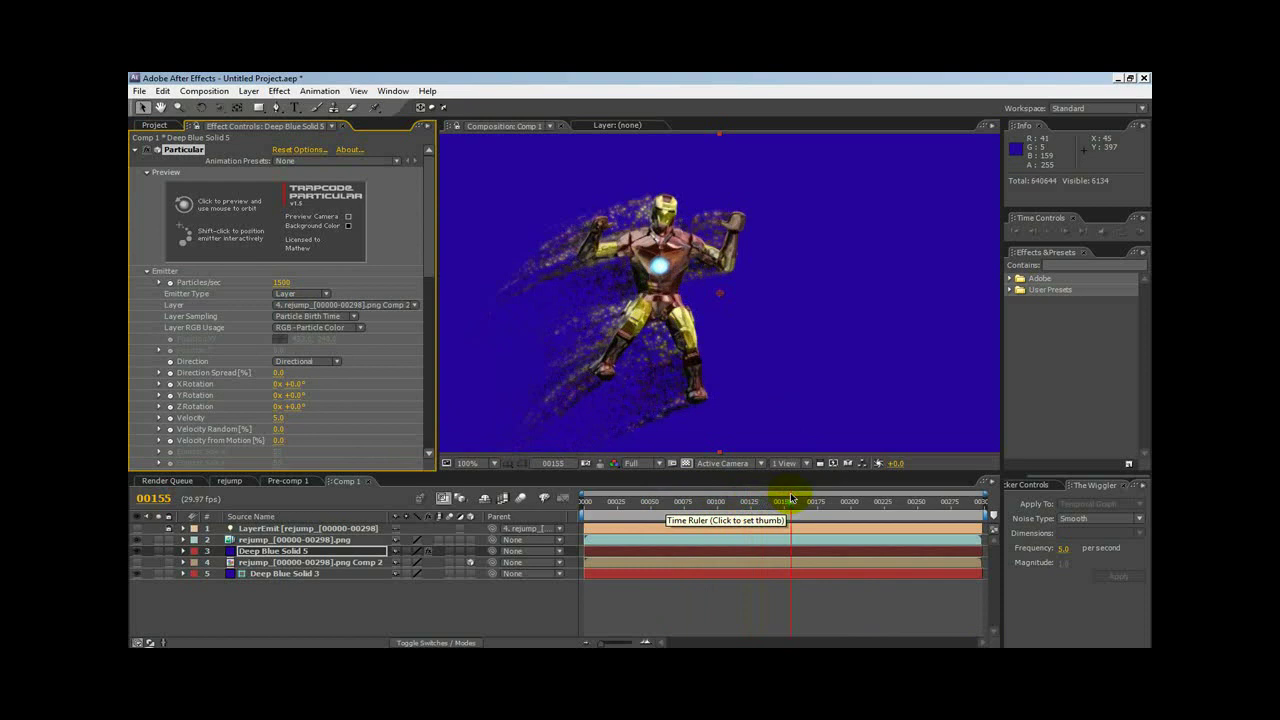
pyautogui.moveTo(802, 496); pyautogui.dragTo(843, 492)
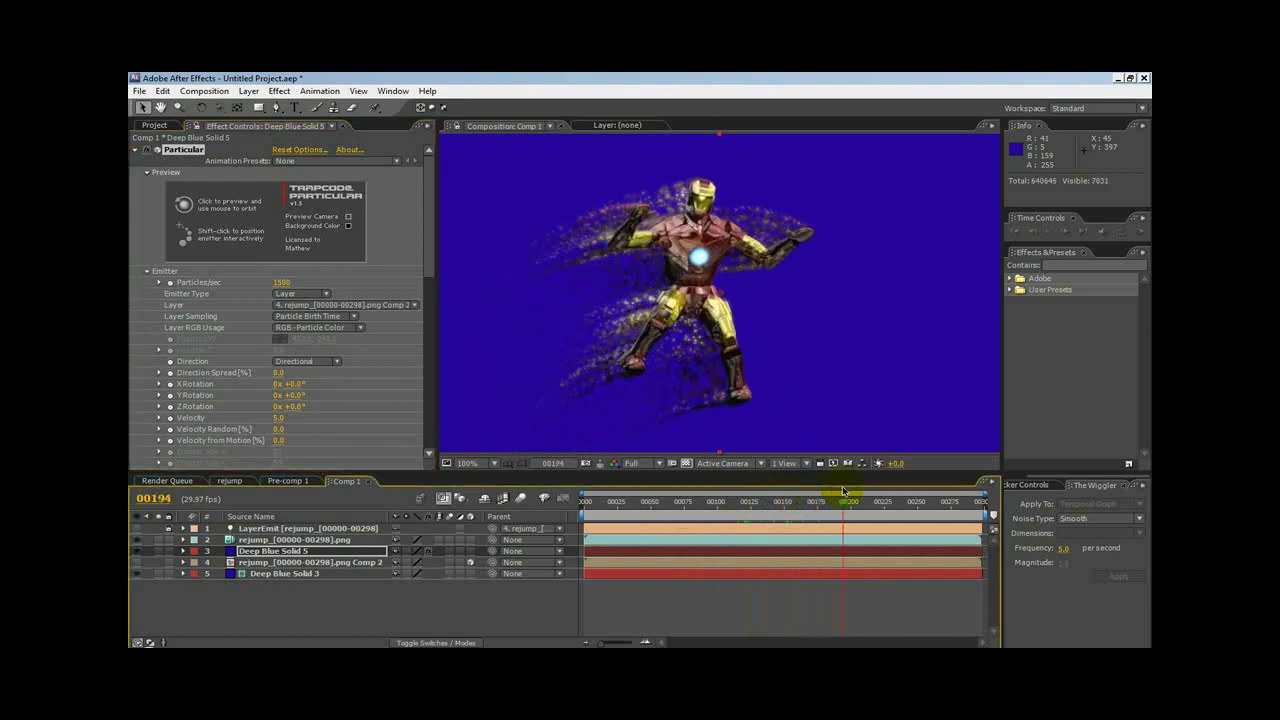
pyautogui.click(277, 418)
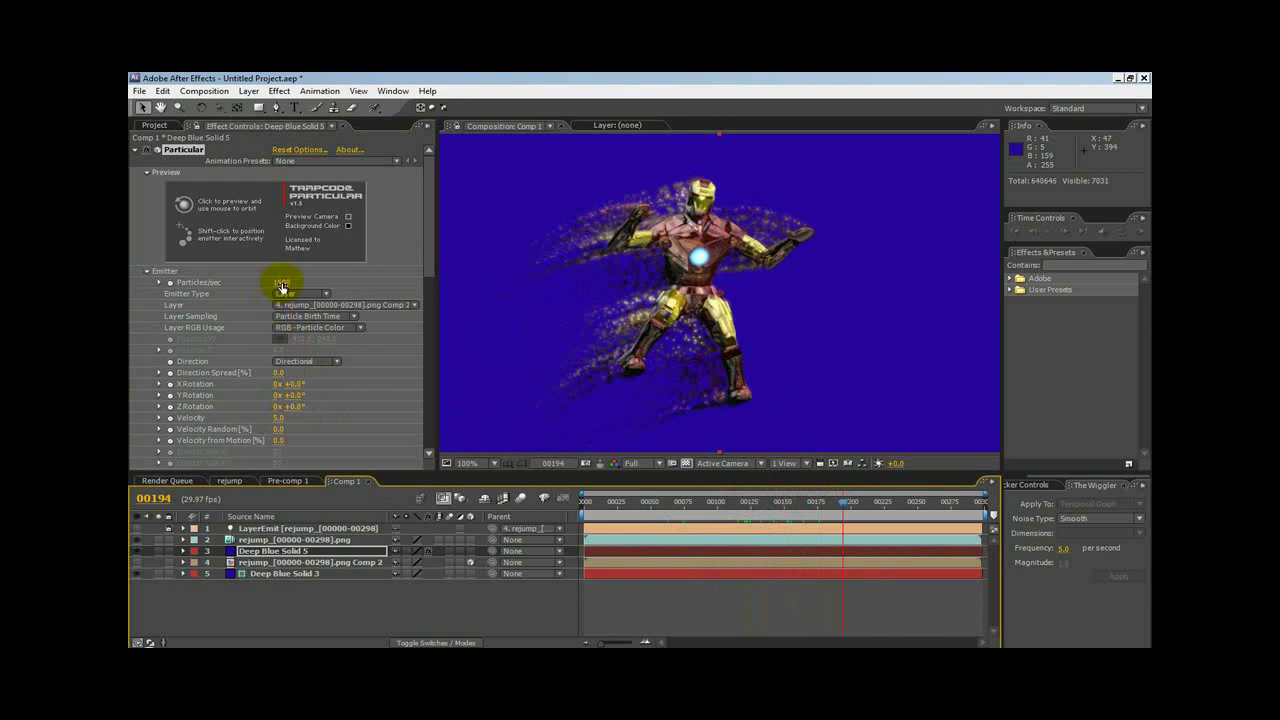
# Set Particular's Particle Life [sec] to 45.
pyautogui.moveTo(429, 265); pyautogui.dragTo(430, 298)
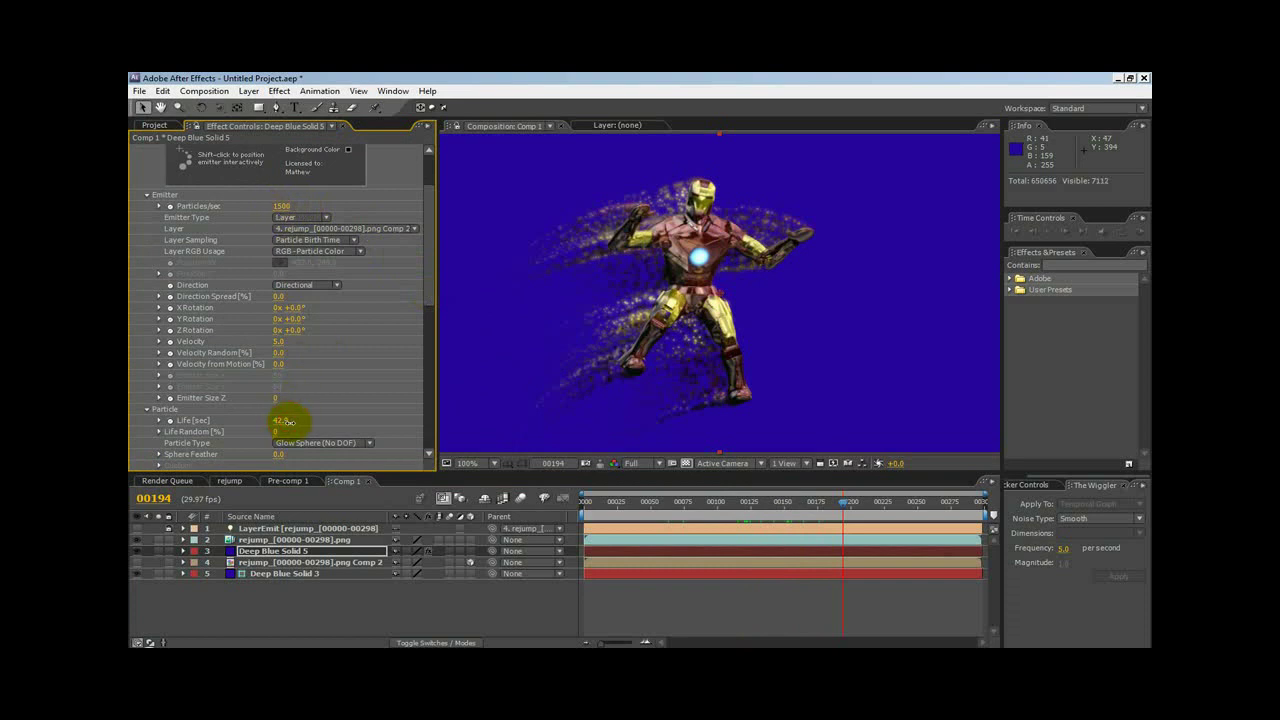
pyautogui.moveTo(287, 422); pyautogui.dragTo(326, 424)
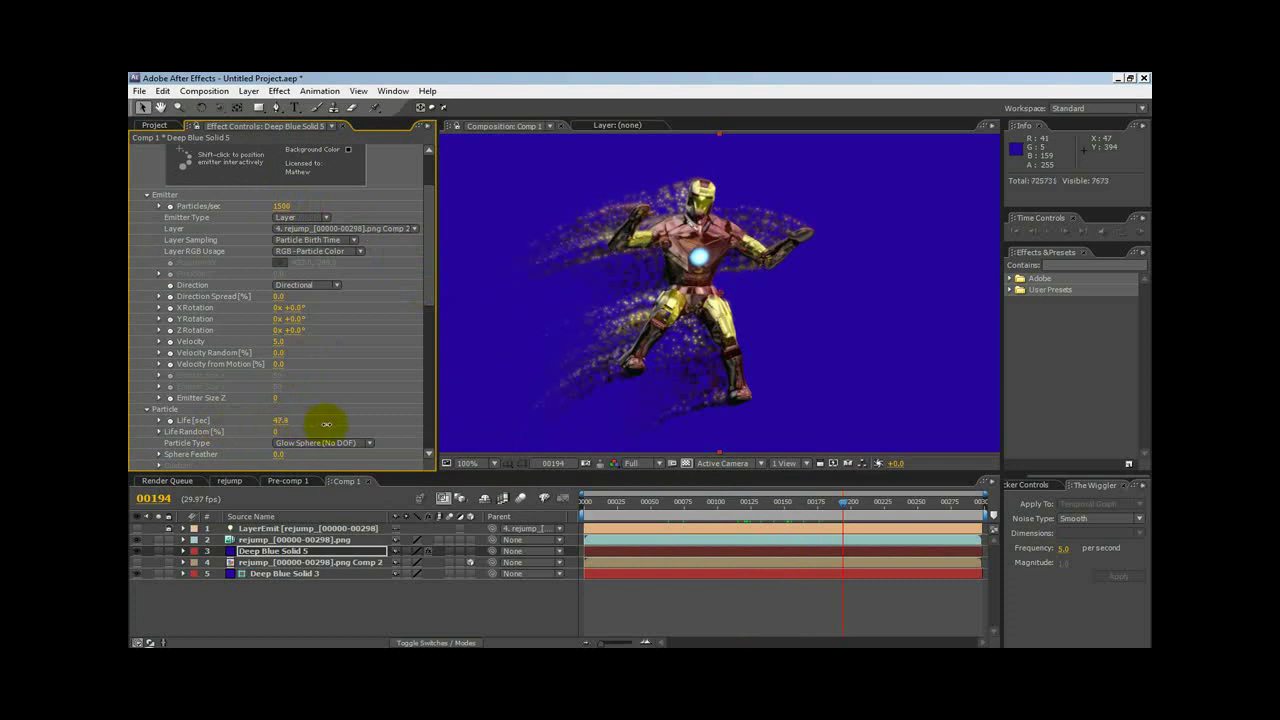
pyautogui.scroll(-2, 429, 300)
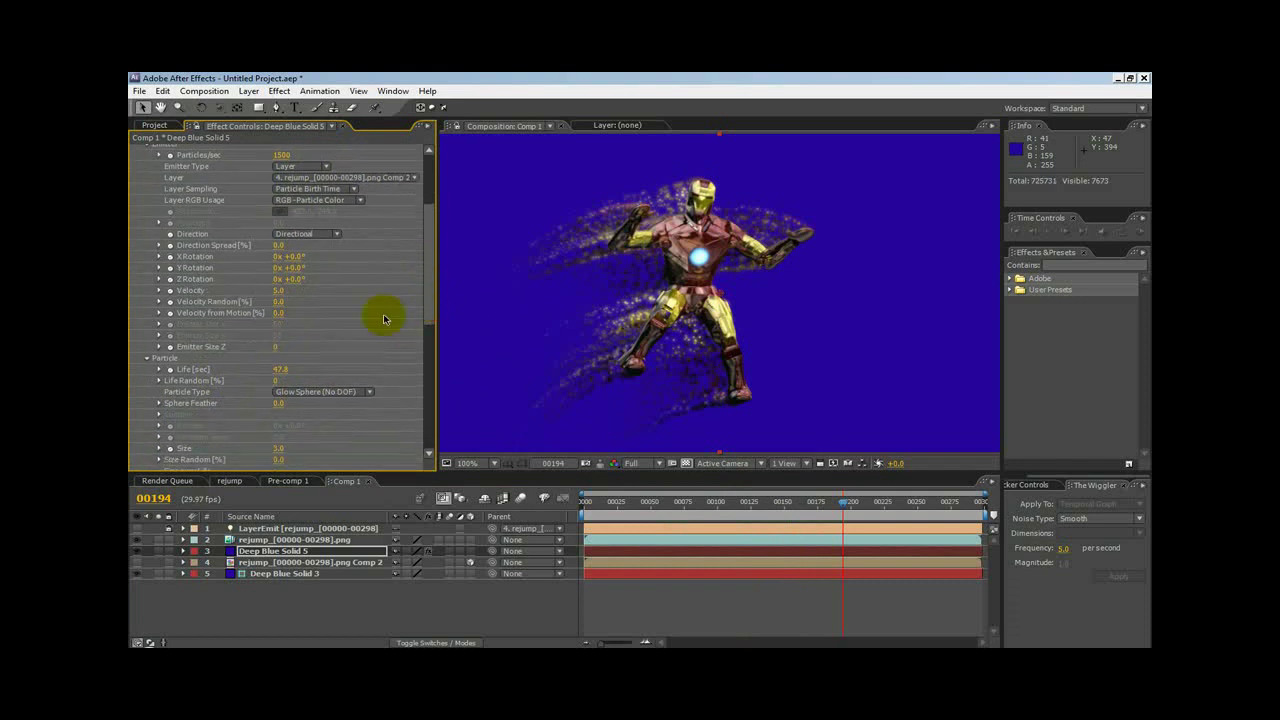
pyautogui.click(284, 371)
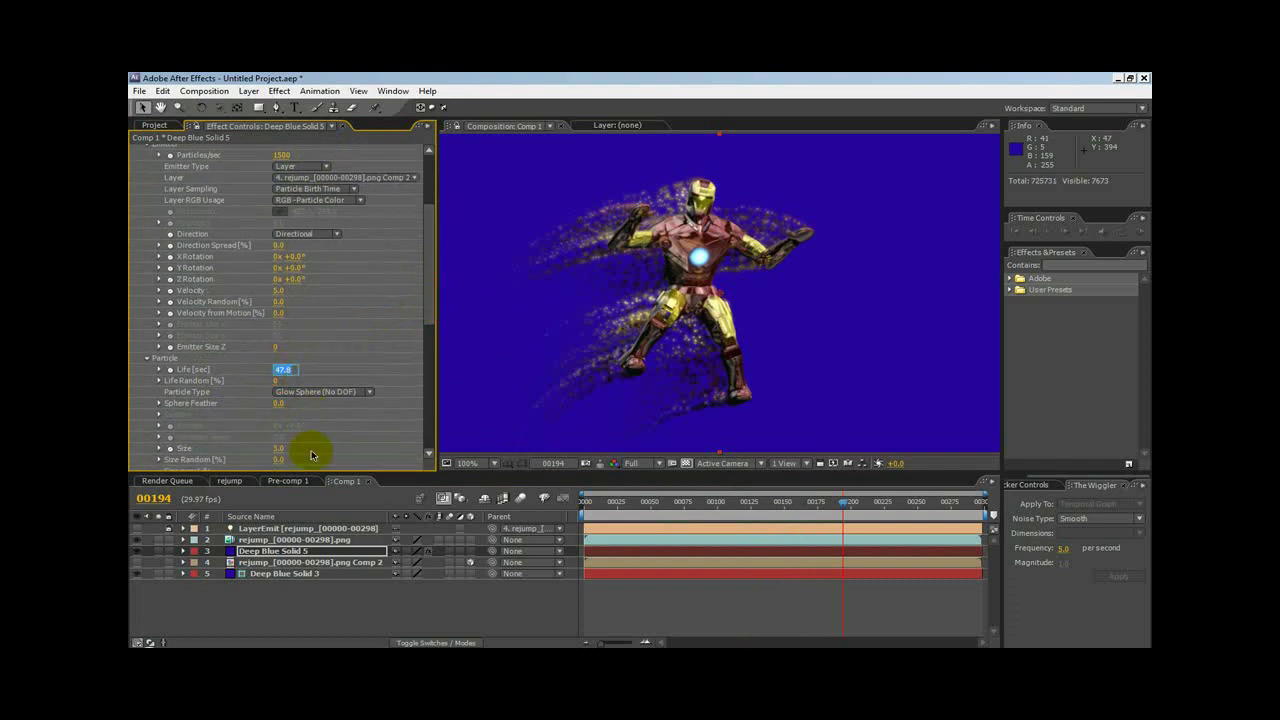
pyautogui.write('45')
pyautogui.press('Return')
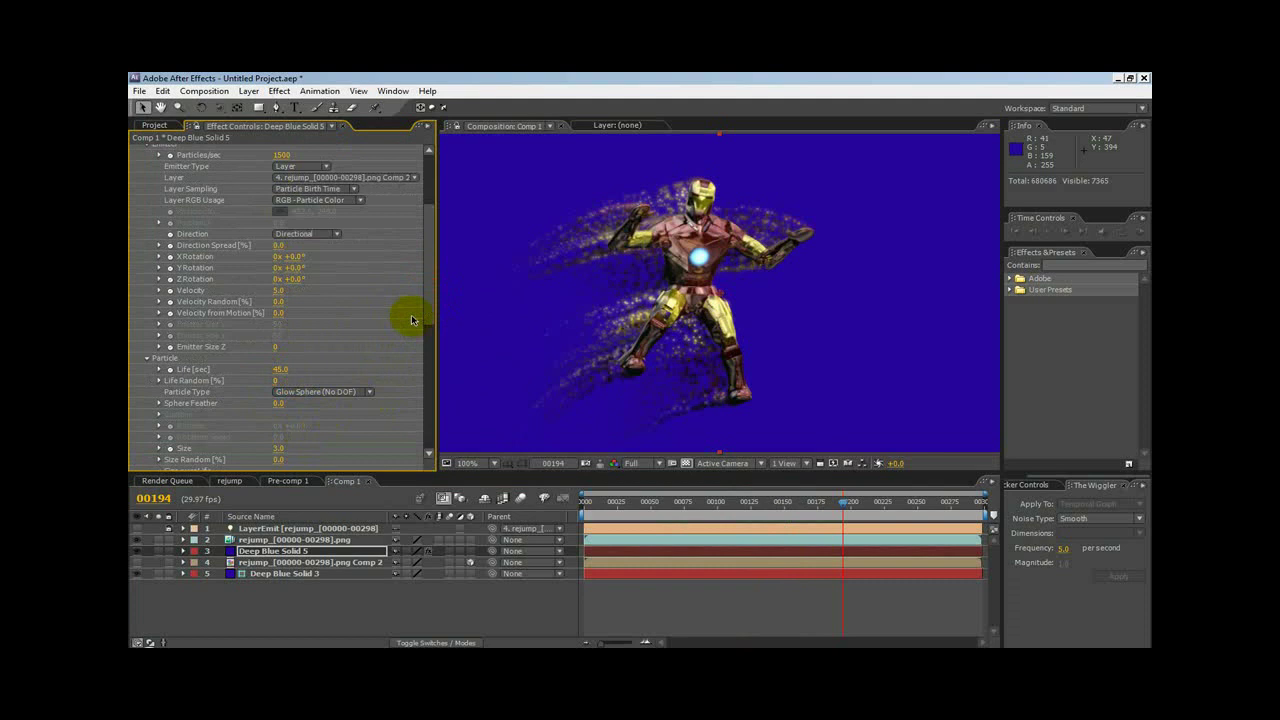
# Set the particle Size to 2 for finer particles.
pyautogui.moveTo(429, 306); pyautogui.dragTo(442, 354)
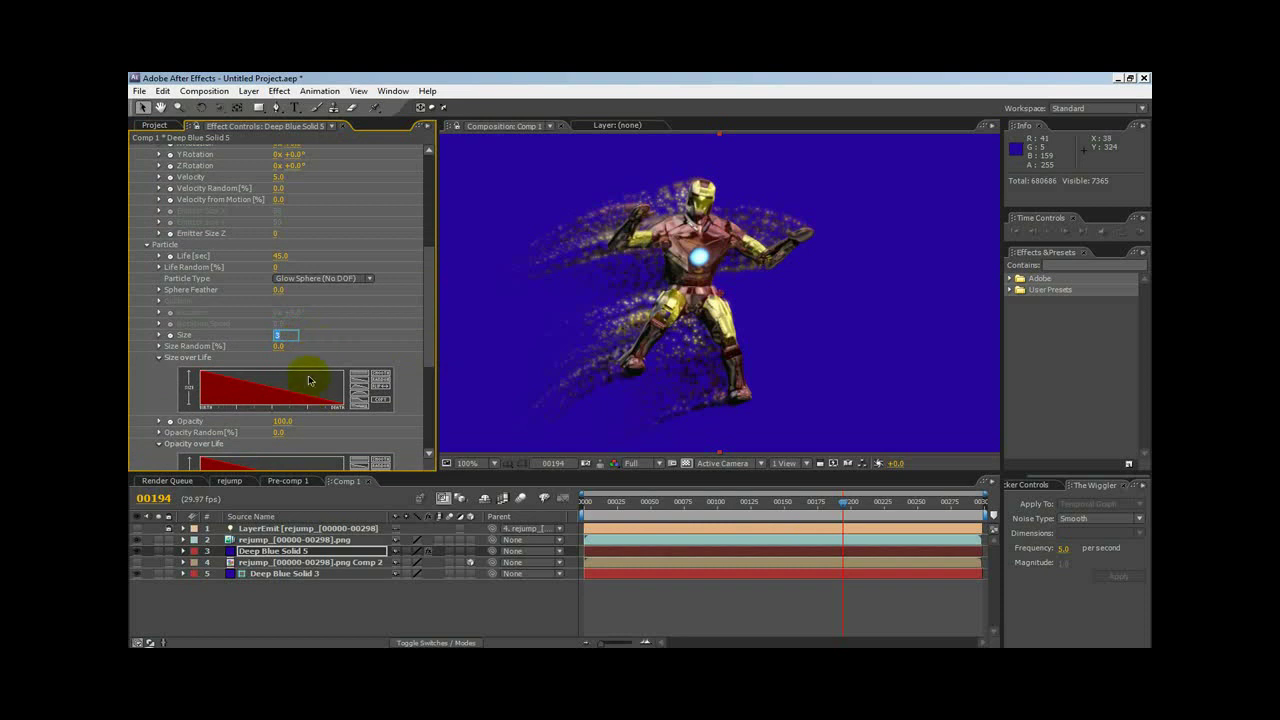
pyautogui.write('2')
pyautogui.press('Return')
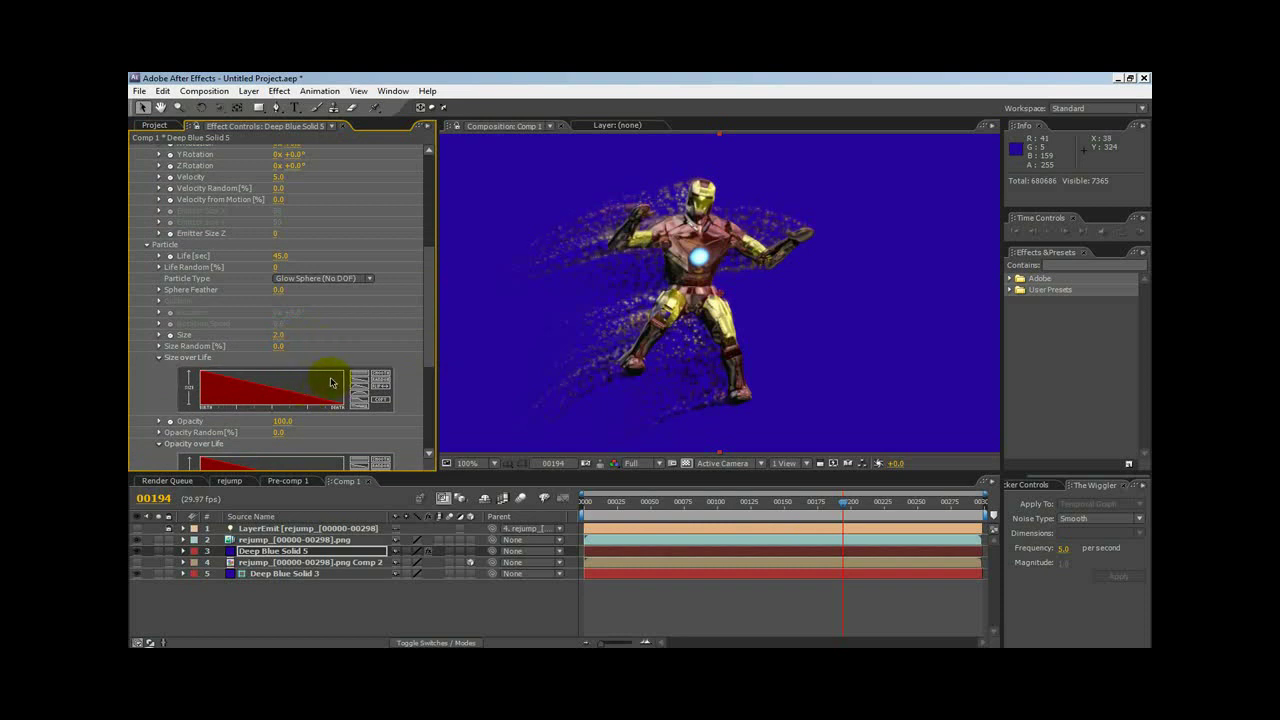
pyautogui.click(279, 337)
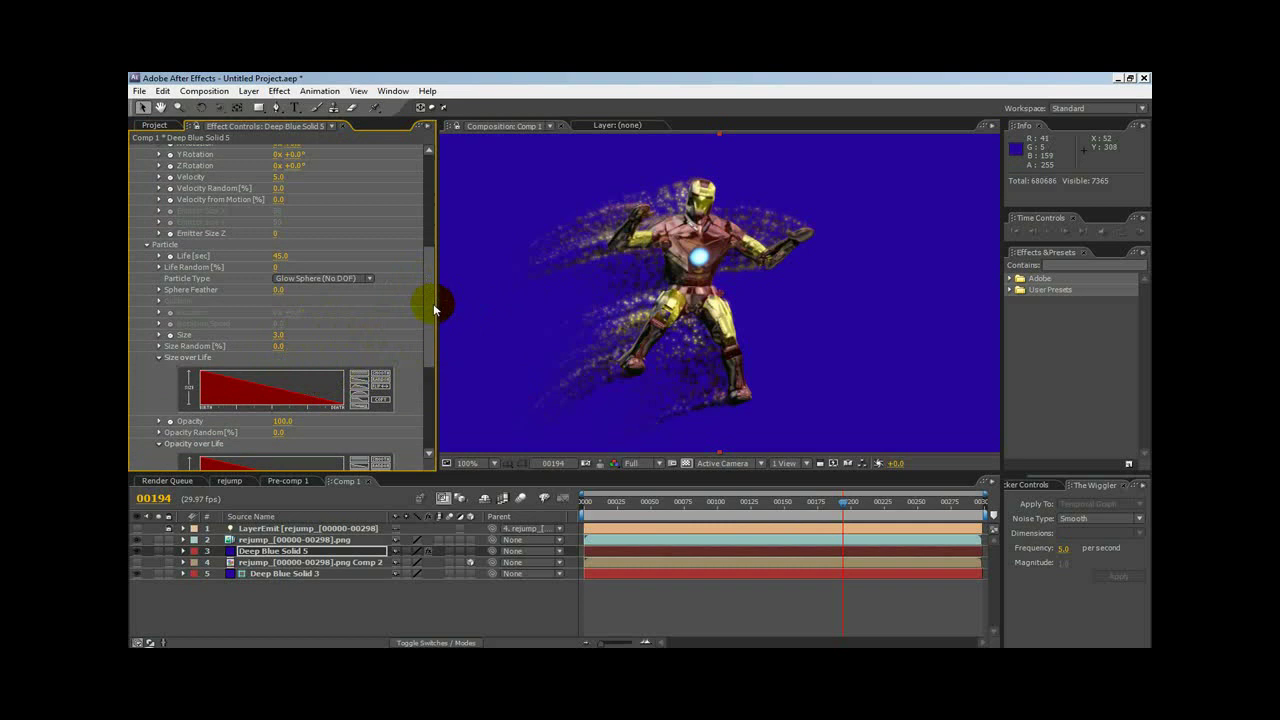
# Select layer 3, Deep Blue Solid 5, in the Timeline.
pyautogui.scroll(-5, 430, 320)
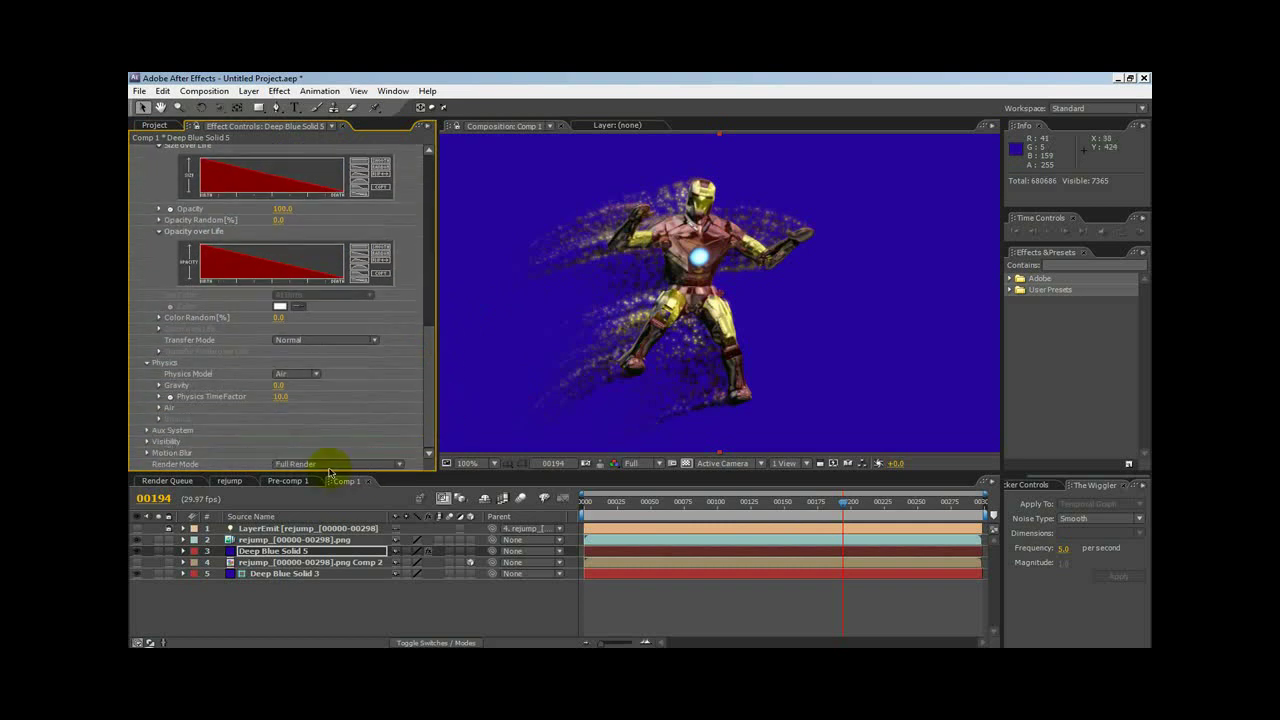
pyautogui.click(256, 552)
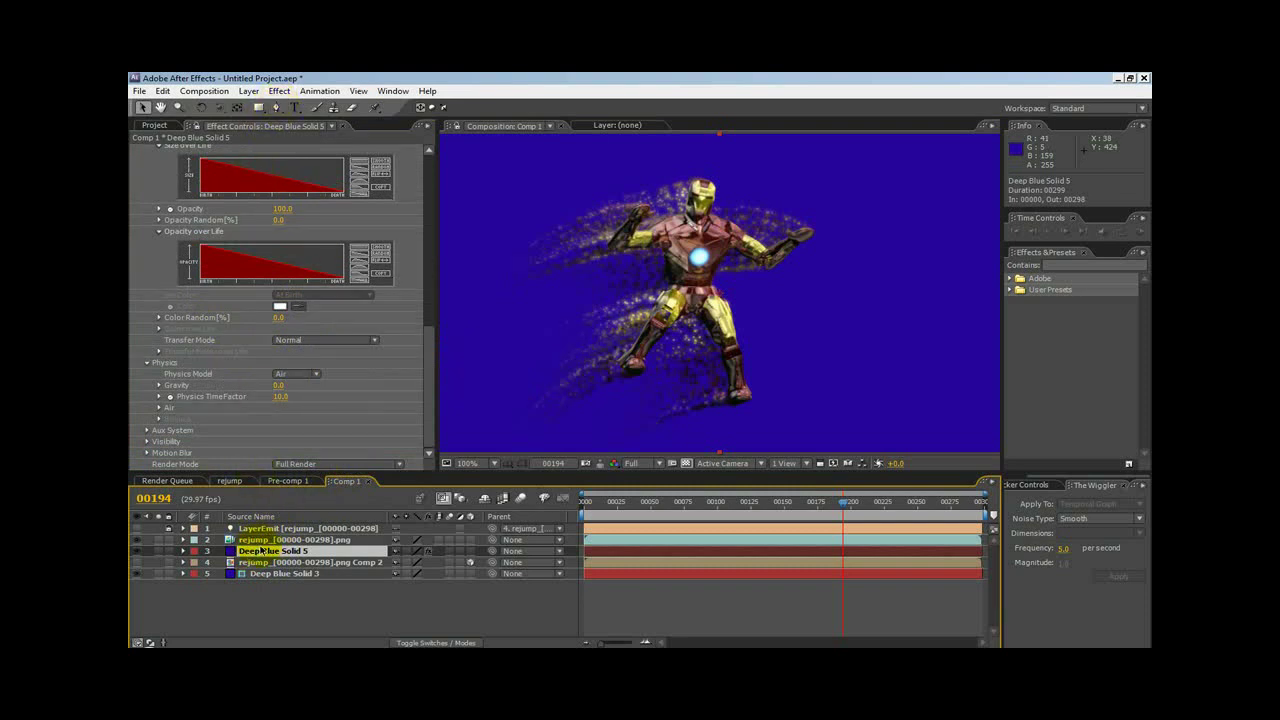
# Apply Blur & Sharpen > CC Vector Blur to the Deep Blue Solid 5 layer.
pyautogui.moveTo(261, 550); pyautogui.dragTo(285, 553)
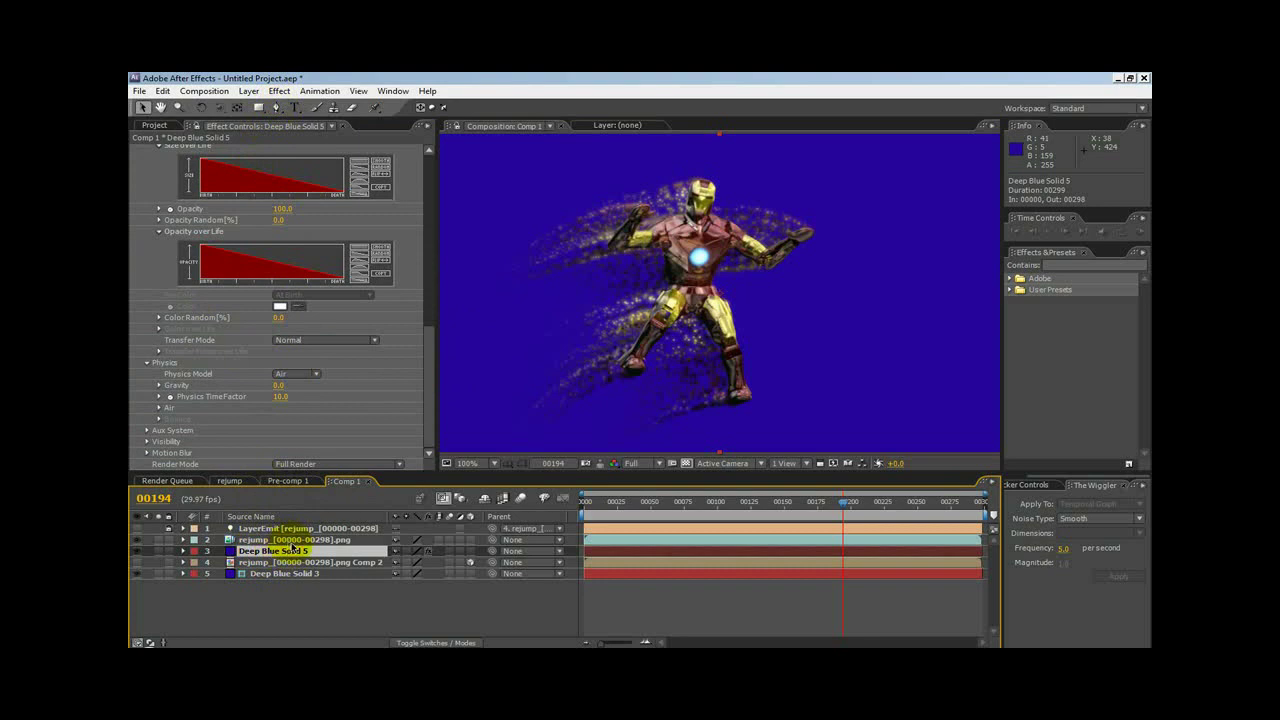
pyautogui.click(279, 91)
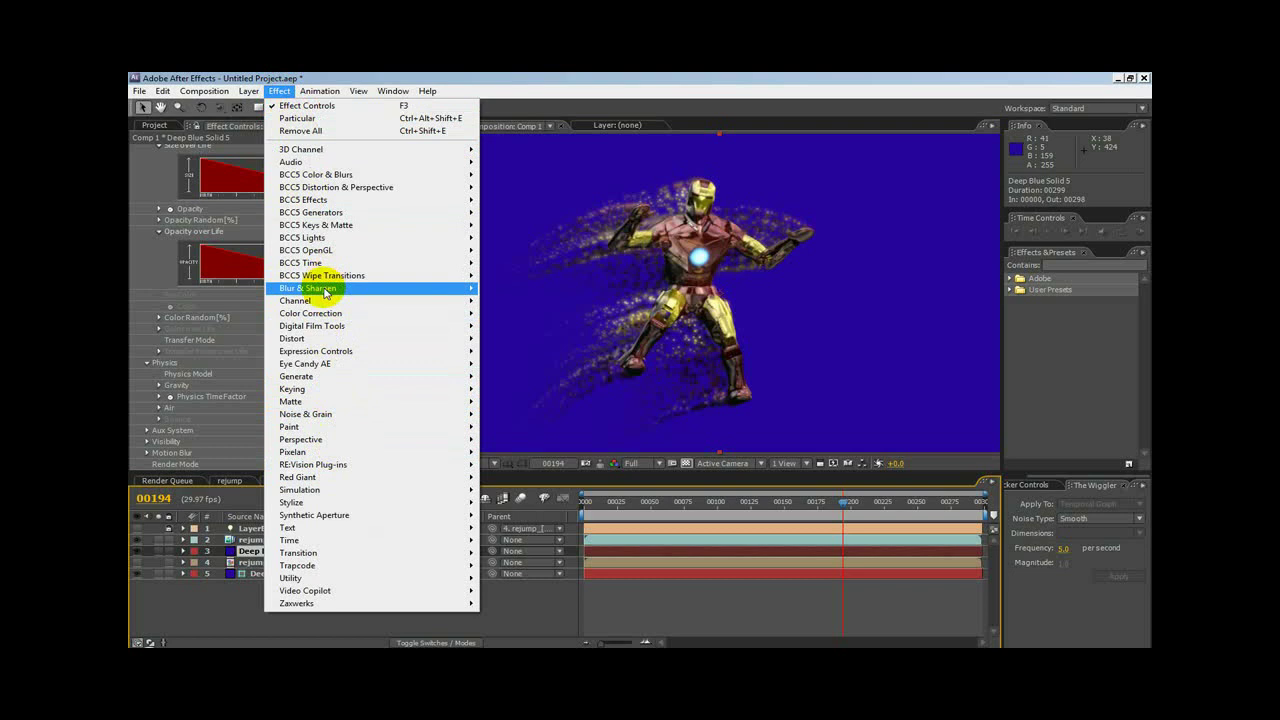
pyautogui.moveTo(325, 297)
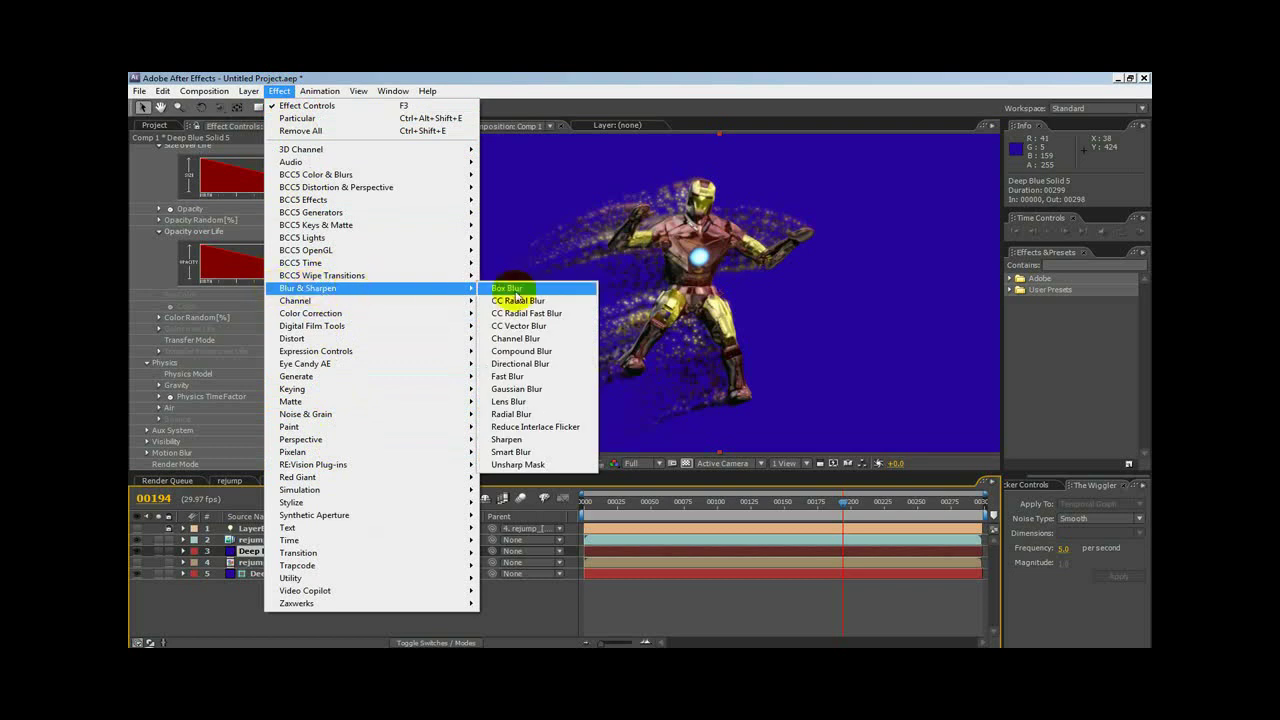
pyautogui.click(513, 326)
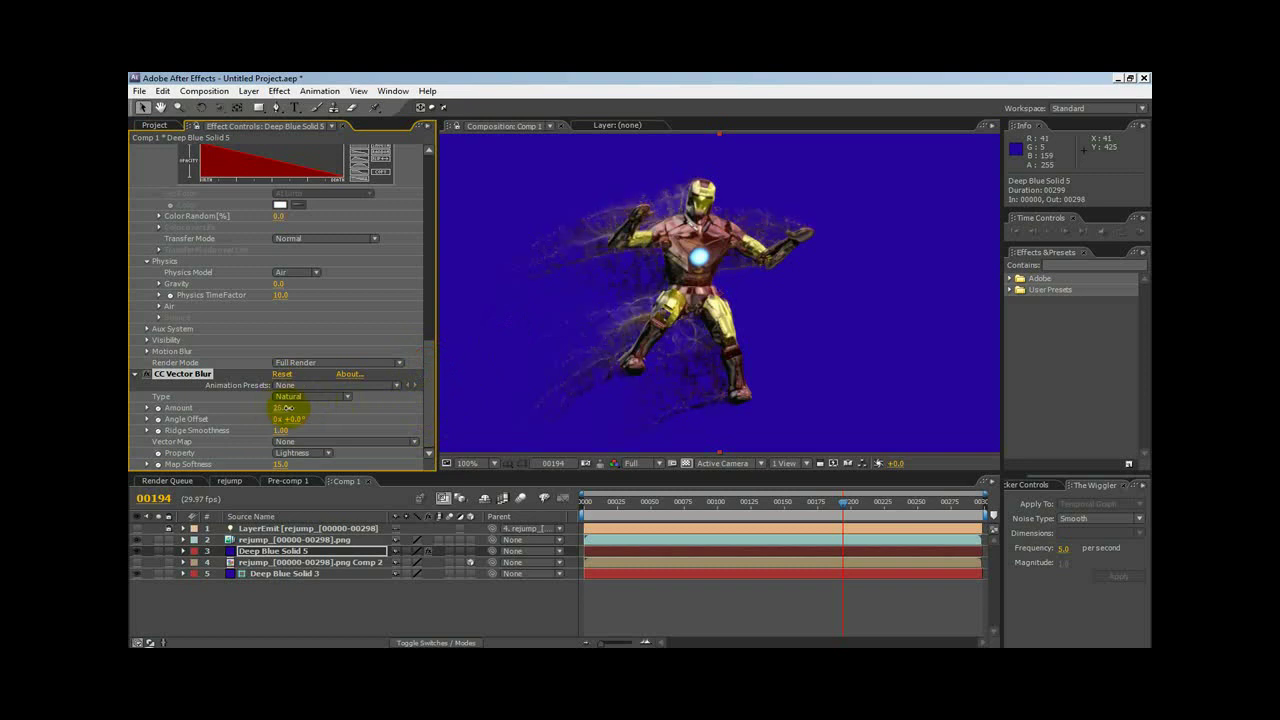
# Lower CC Vector Blur Amount to 12, adjust Angle Offset, and drop Ridge Smoothness to 0.
pyautogui.moveTo(285, 408)
pyautogui.mouseDown()
pyautogui.moveTo(305, 397)
pyautogui.moveTo(274, 409)
pyautogui.moveTo(286, 402)
pyautogui.moveTo(309, 420)
pyautogui.moveTo(417, 411)
pyautogui.moveTo(349, 409)
pyautogui.moveTo(283, 430)
pyautogui.mouseUp()
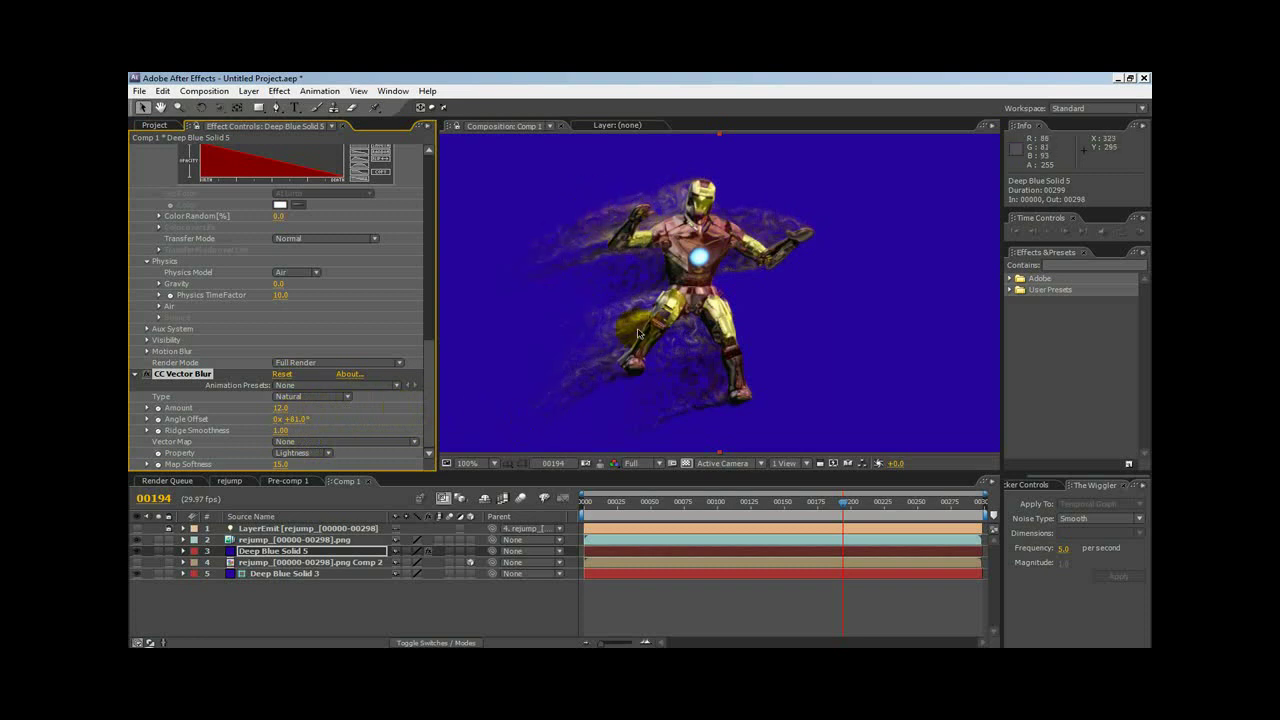
pyautogui.click(341, 421)
pyautogui.moveTo(284, 430); pyautogui.dragTo(258, 434)
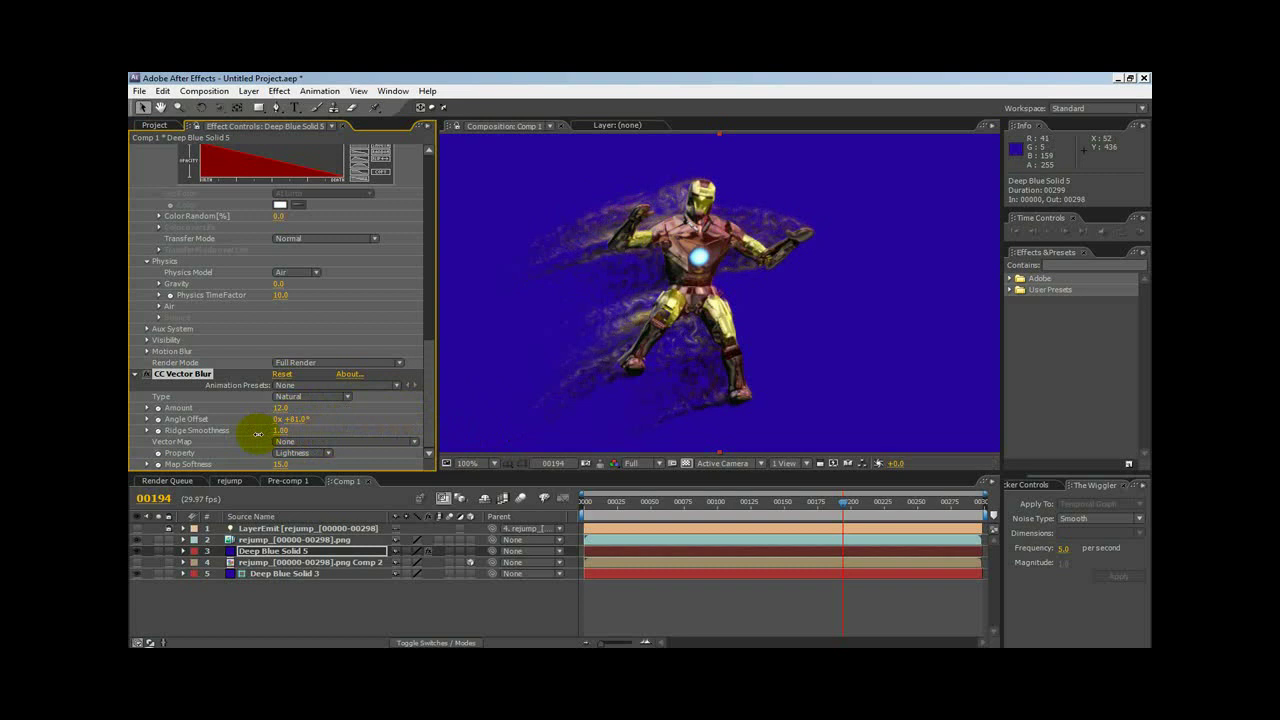
# Set CC Vector Blur Property to Alpha and adjust Map Softness.
pyautogui.click(285, 462)
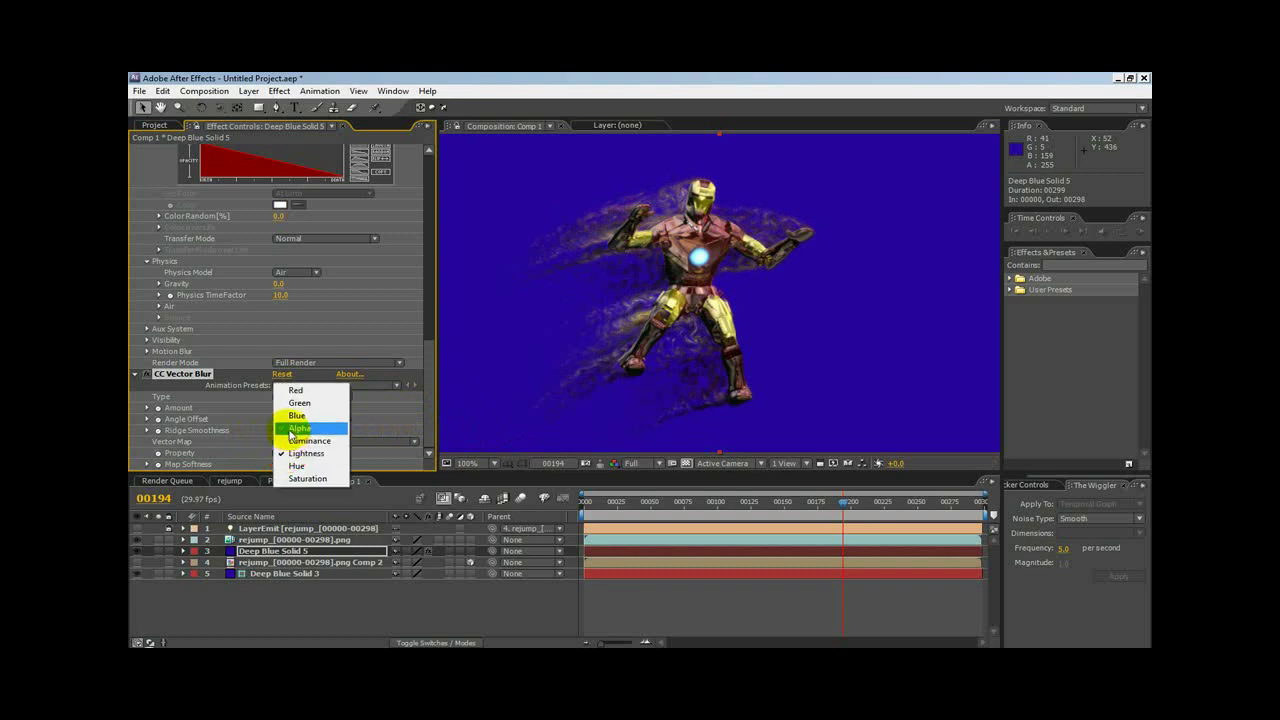
pyautogui.click(290, 437)
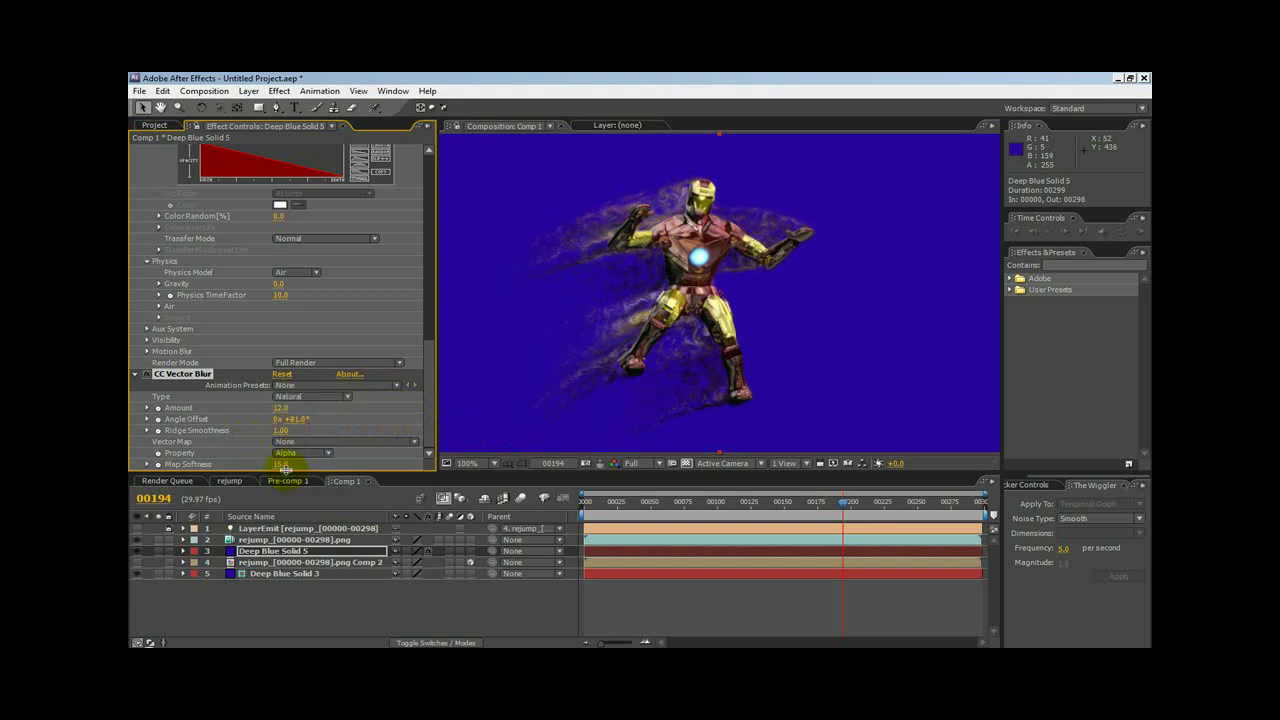
pyautogui.moveTo(281, 464); pyautogui.dragTo(299, 463)
pyautogui.moveTo(262, 466); pyautogui.dragTo(295, 469)
# Tune Angle Offset to -48°, Ridge Smoothness to 10, Amount to 34 and Map Softness to about 16.5.
pyautogui.moveTo(289, 418); pyautogui.dragTo(243, 471)
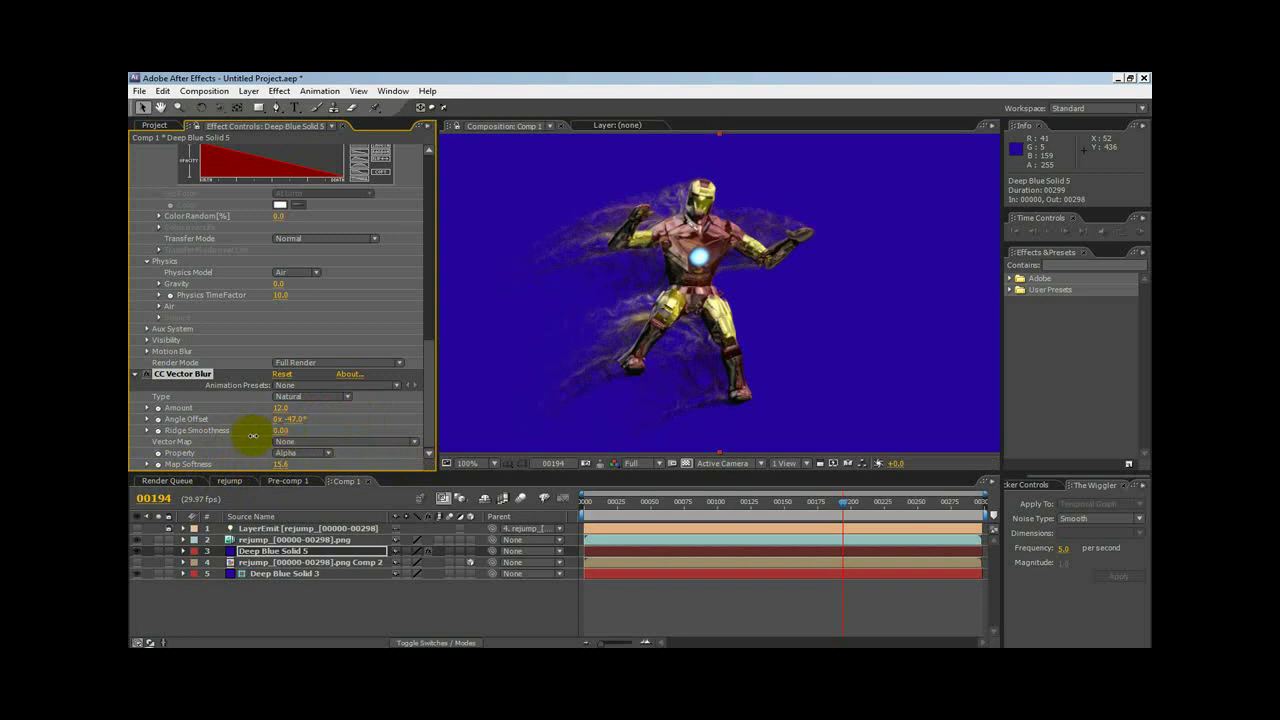
pyautogui.moveTo(248, 437)
pyautogui.mouseDown()
pyautogui.moveTo(429, 438)
pyautogui.moveTo(234, 447)
pyautogui.mouseUp()
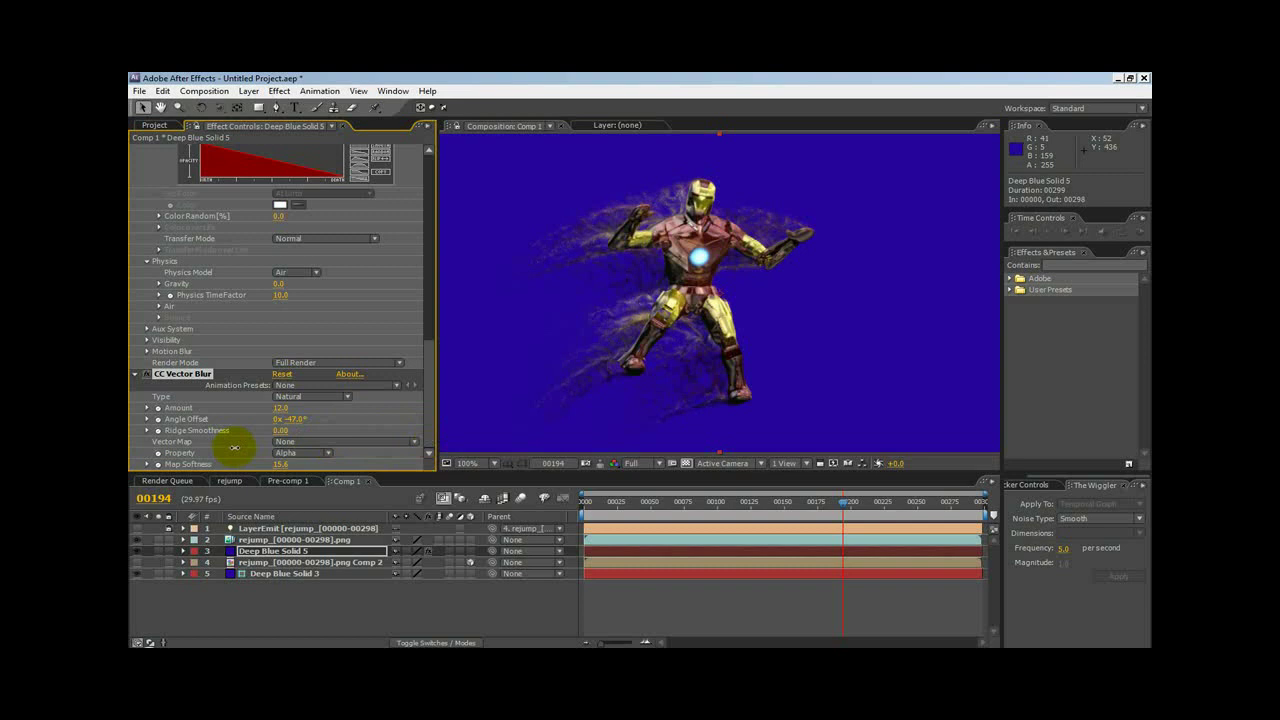
pyautogui.moveTo(300, 400)
pyautogui.mouseDown()
pyautogui.moveTo(277, 414)
pyautogui.moveTo(305, 408)
pyautogui.moveTo(287, 419)
pyautogui.mouseUp()
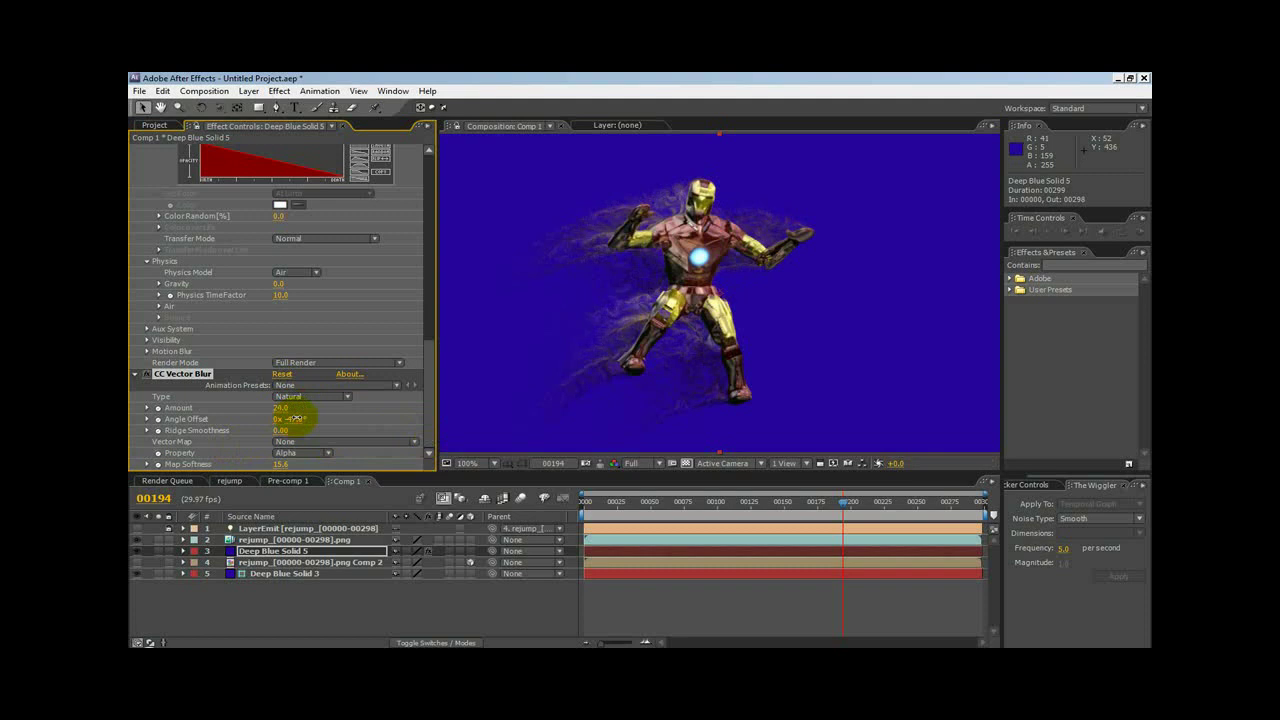
pyautogui.moveTo(296, 418); pyautogui.dragTo(299, 414)
pyautogui.moveTo(297, 418); pyautogui.dragTo(378, 451)
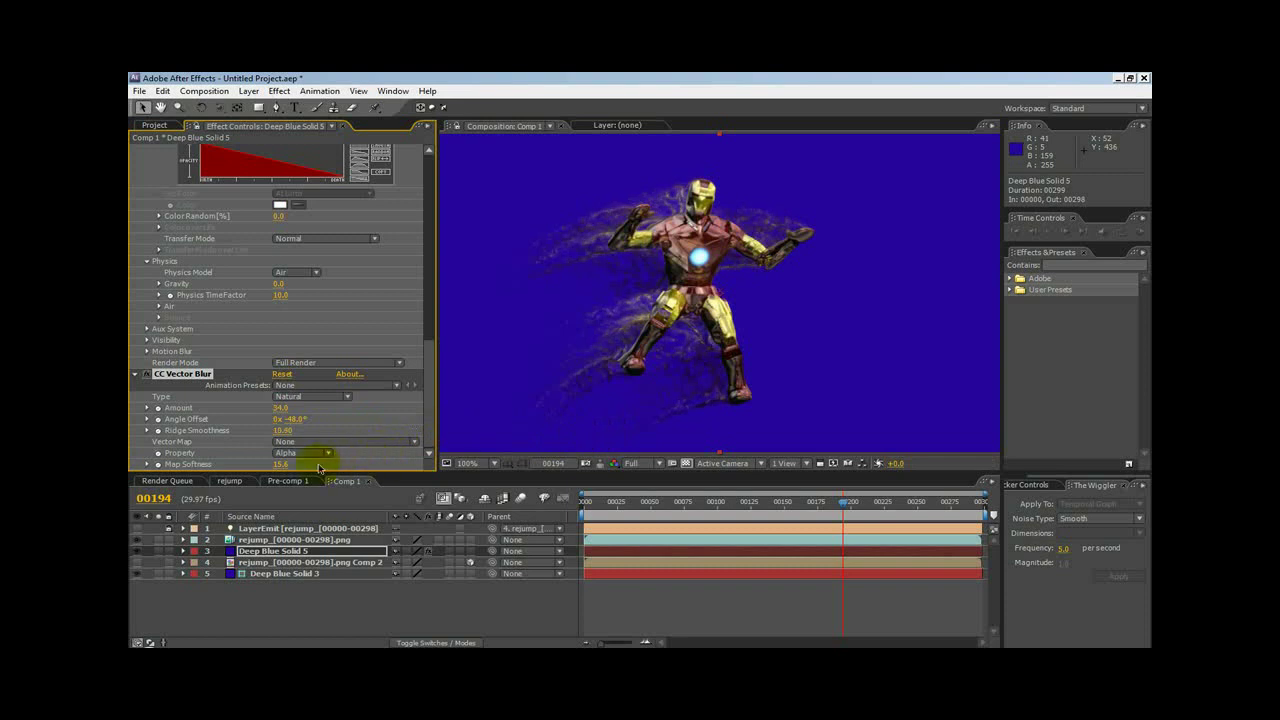
pyautogui.moveTo(278, 463)
pyautogui.mouseDown()
pyautogui.moveTo(343, 457)
pyautogui.moveTo(229, 470)
pyautogui.moveTo(302, 470)
pyautogui.mouseUp()
# Switch the Deep Blue Solid 5 layer's blending mode to Add and scrub to preview the glow.
pyautogui.click(460, 643)
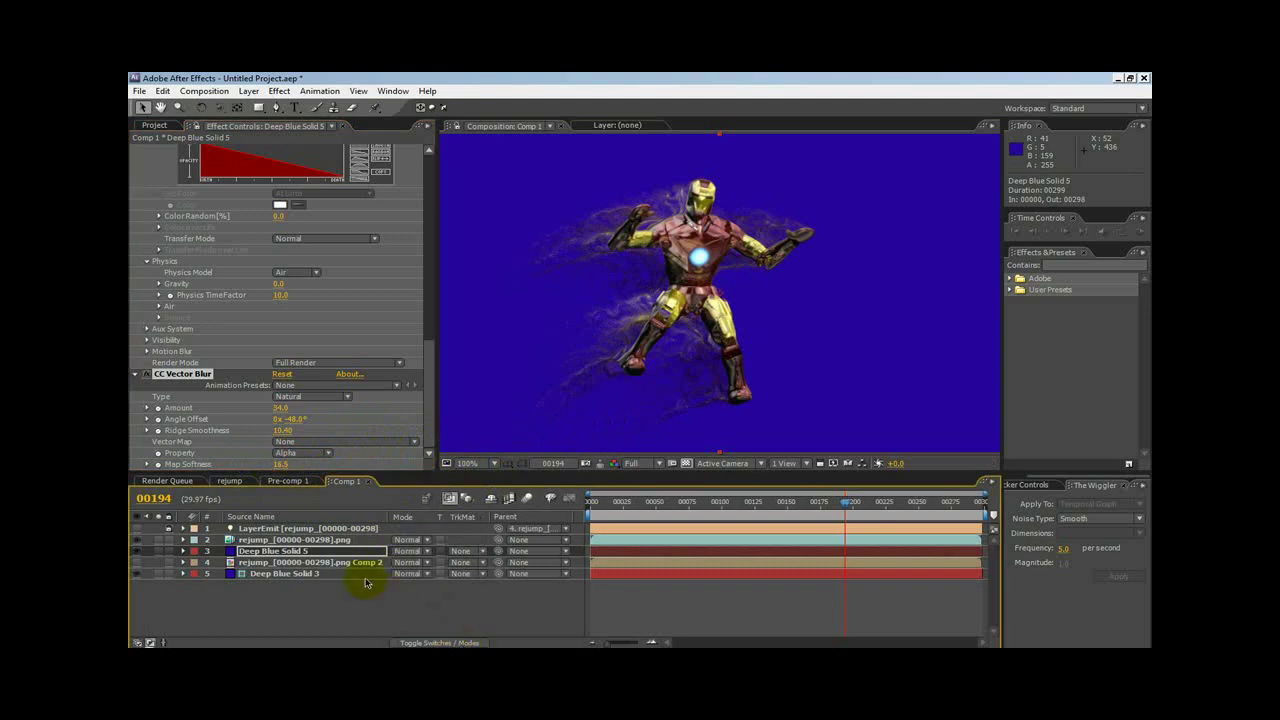
pyautogui.click(423, 558)
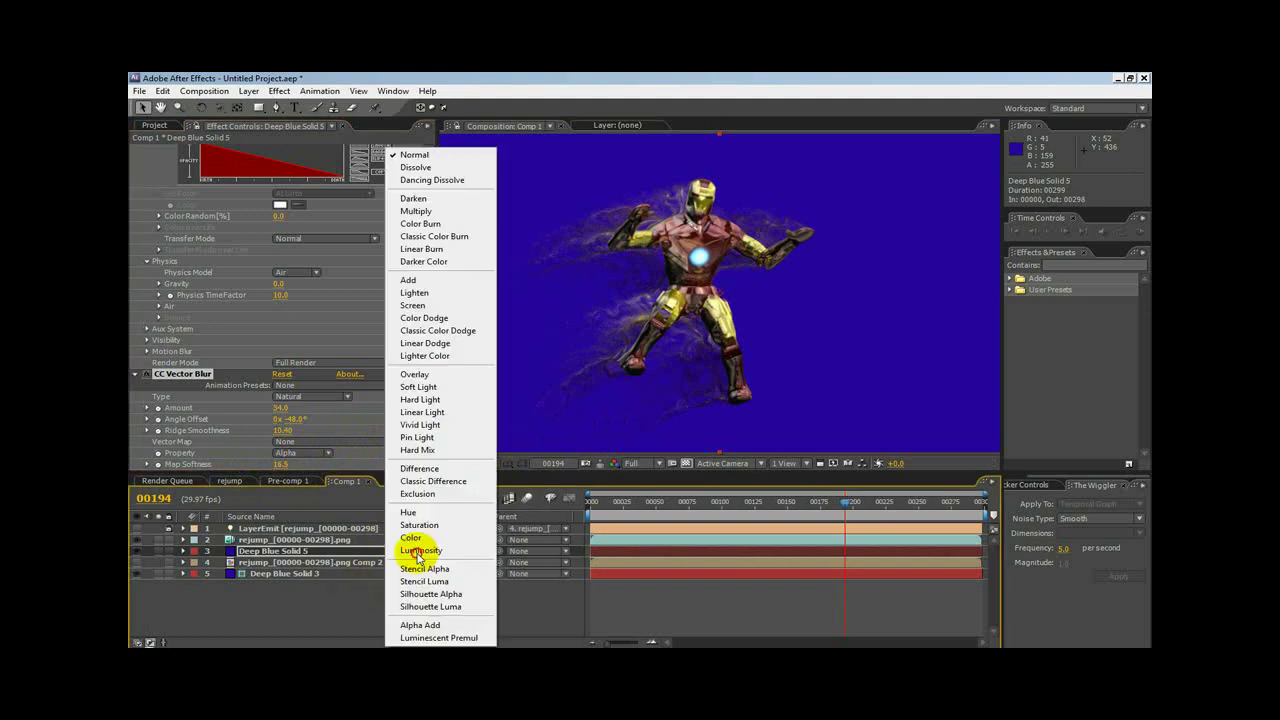
pyautogui.click(432, 279)
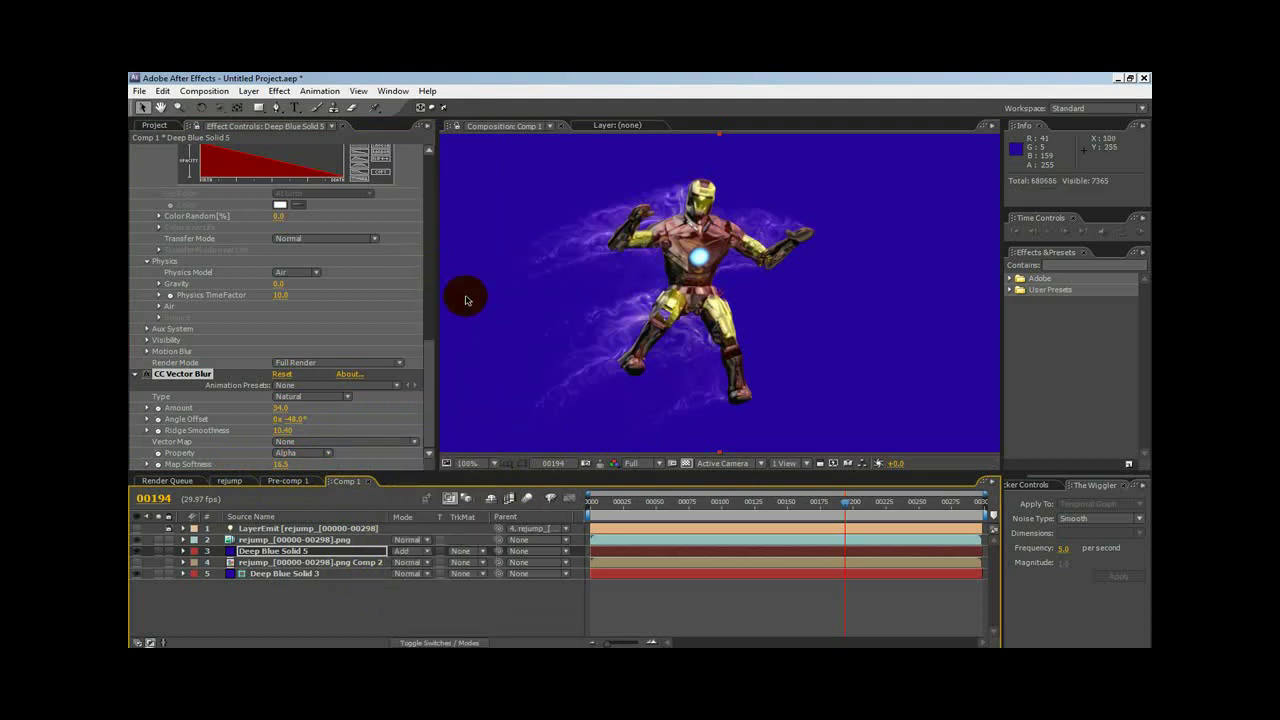
pyautogui.click(736, 504)
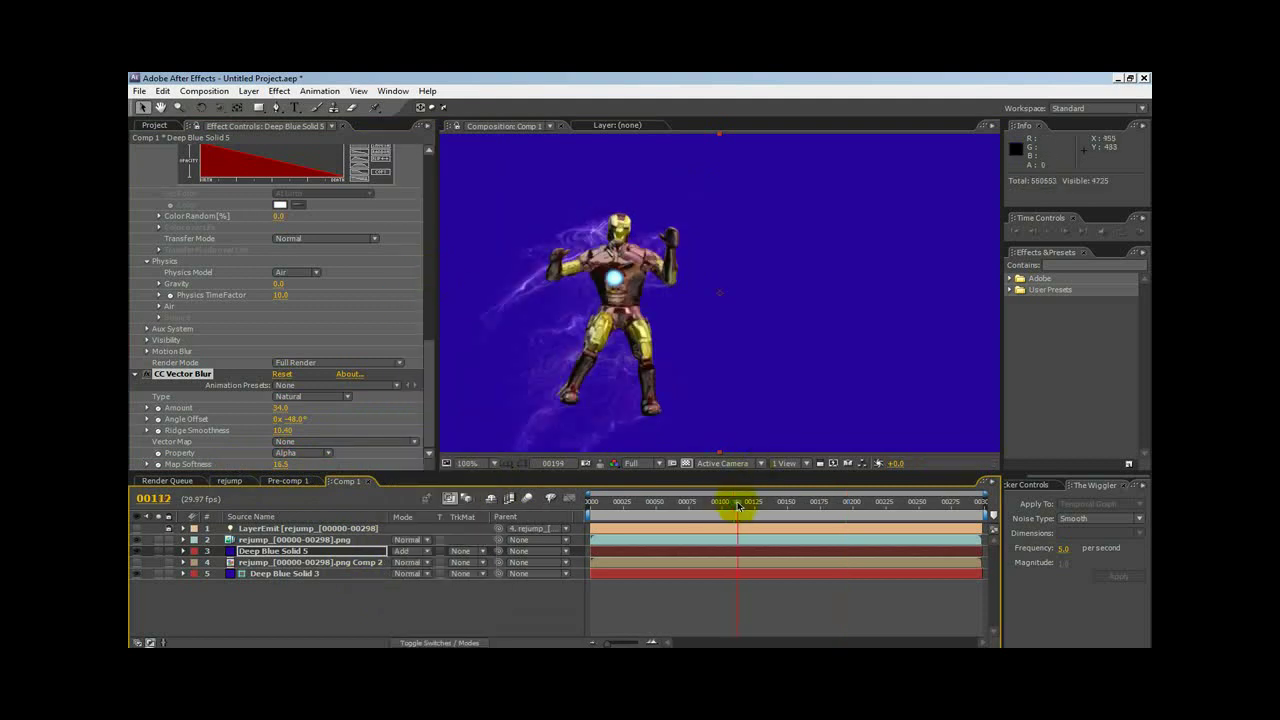
pyautogui.moveTo(738, 505); pyautogui.dragTo(894, 485)
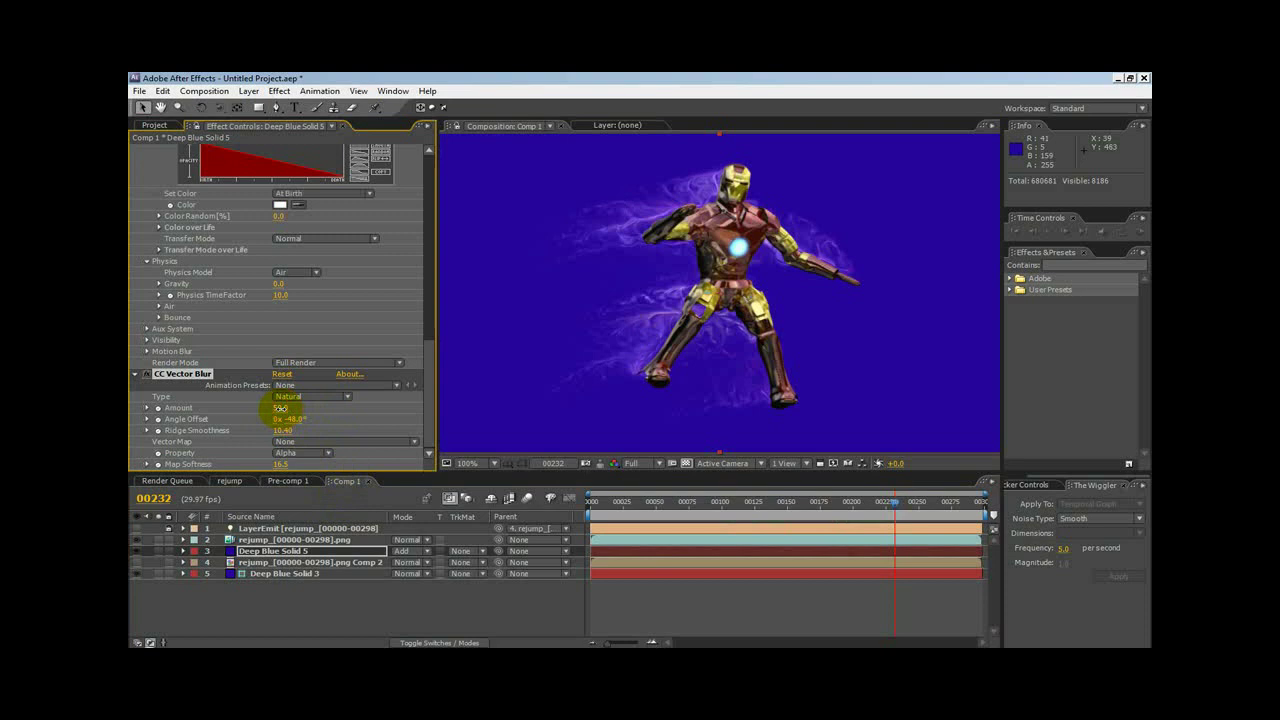
# Set CC Vector Blur Amount to -53.0 and Angle Offset to +222°, then raise Ridge Smoothness.
pyautogui.moveTo(281, 408)
pyautogui.mouseDown()
pyautogui.moveTo(216, 437)
pyautogui.moveTo(240, 438)
pyautogui.mouseUp()
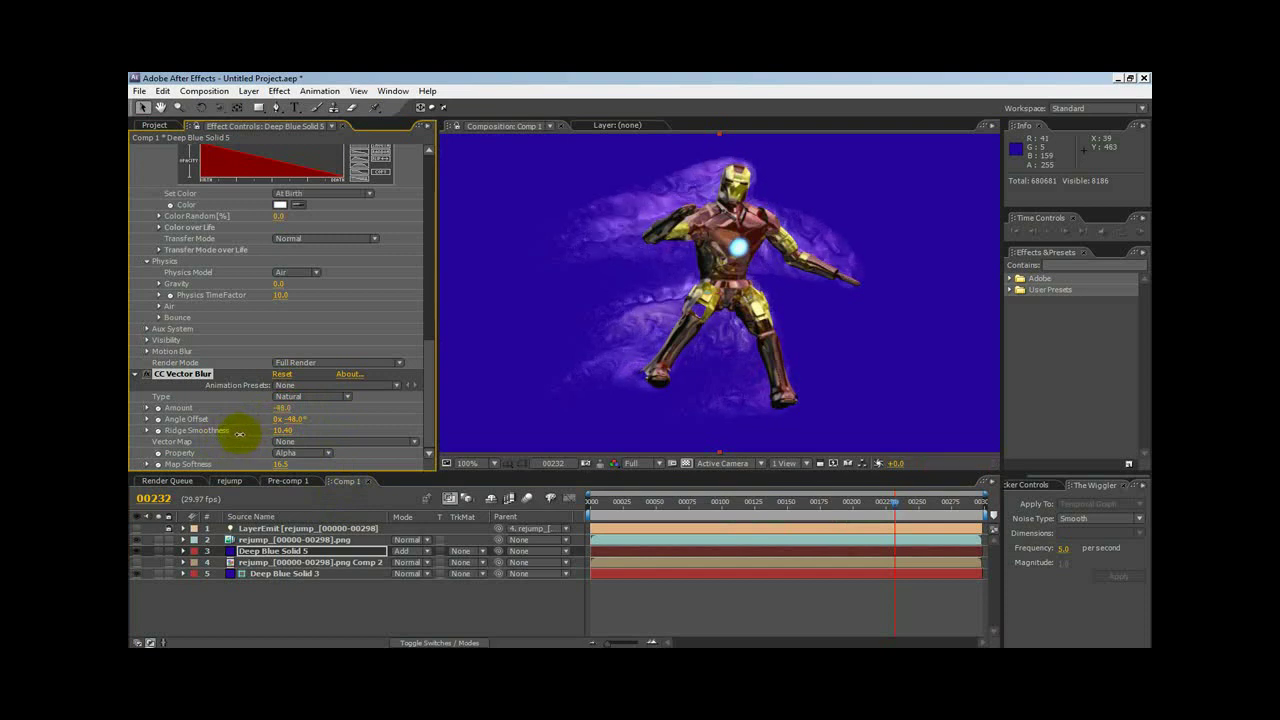
pyautogui.moveTo(237, 437); pyautogui.dragTo(237, 437)
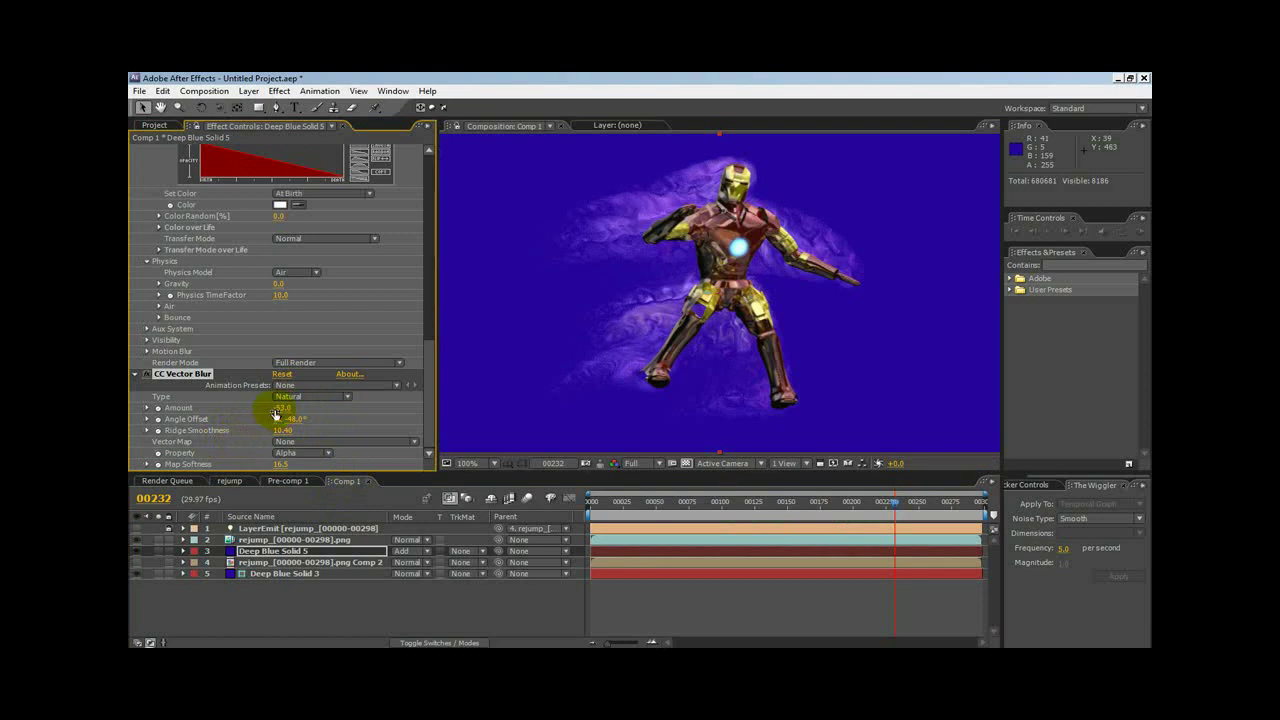
pyautogui.moveTo(283, 419)
pyautogui.mouseDown()
pyautogui.moveTo(540, 428)
pyautogui.moveTo(516, 433)
pyautogui.mouseUp()
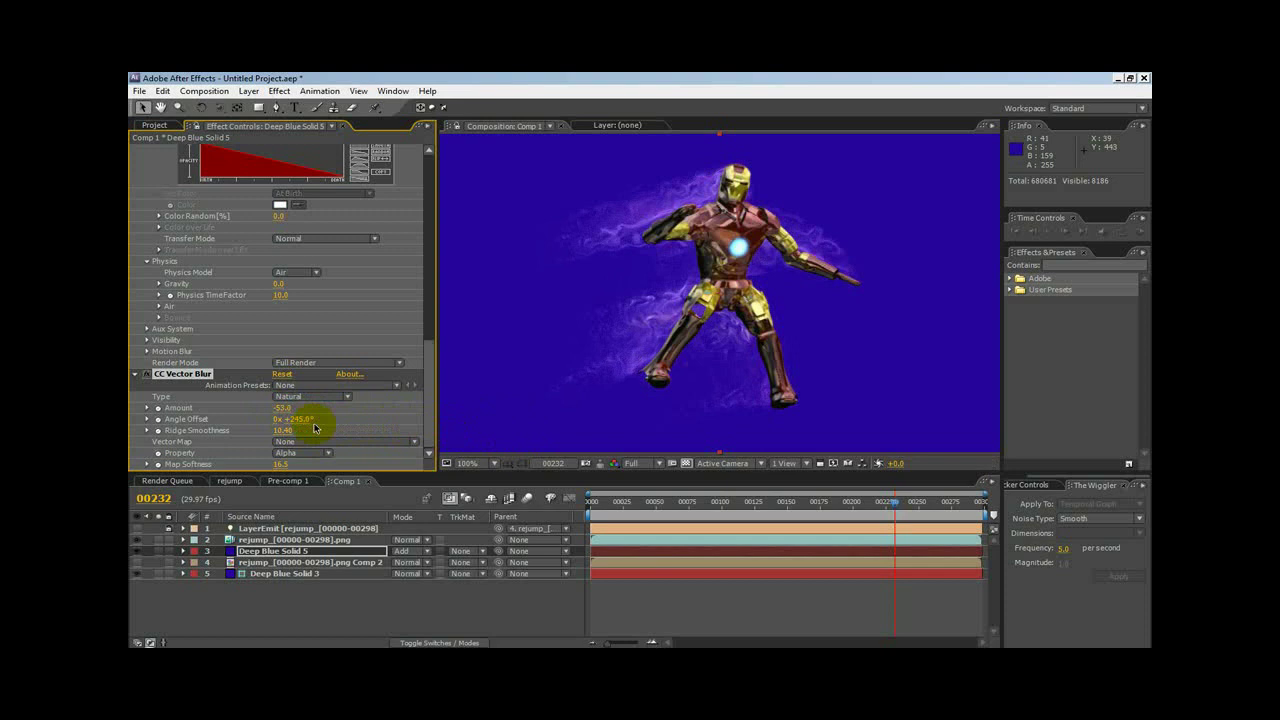
pyautogui.moveTo(303, 423)
pyautogui.mouseDown()
pyautogui.moveTo(318, 423)
pyautogui.moveTo(292, 423)
pyautogui.mouseUp()
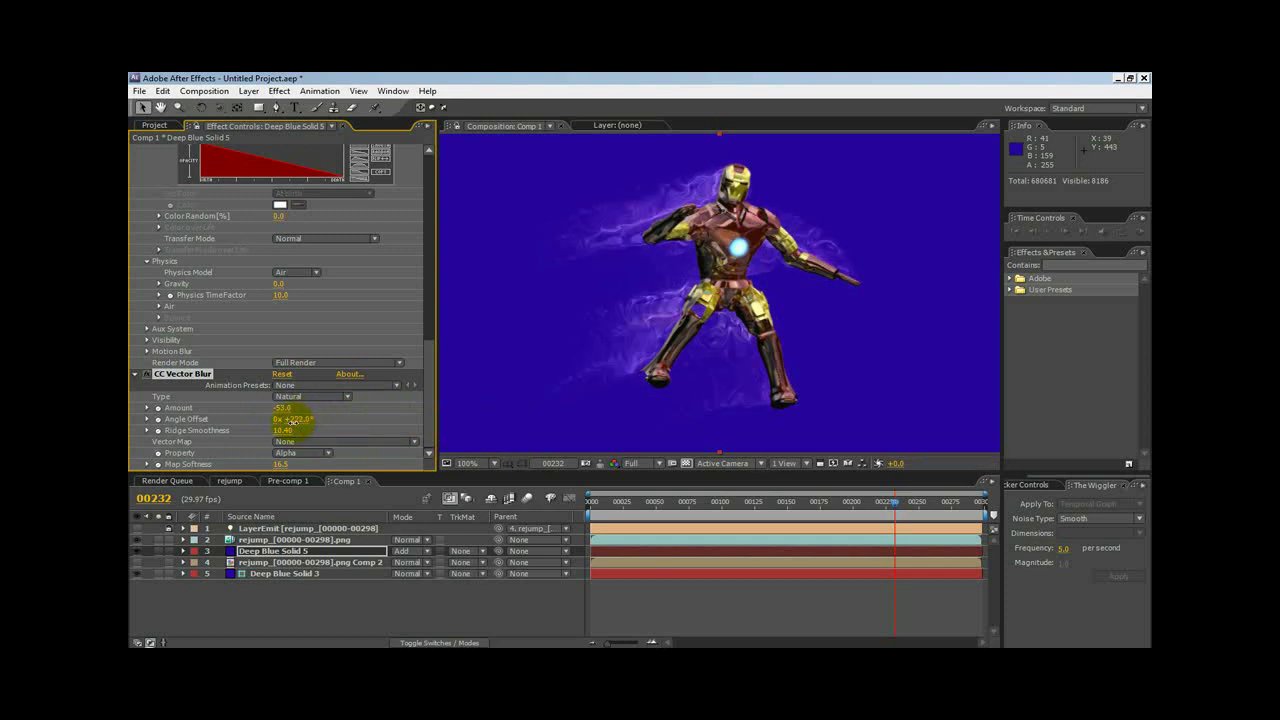
pyautogui.moveTo(305, 428); pyautogui.dragTo(278, 431)
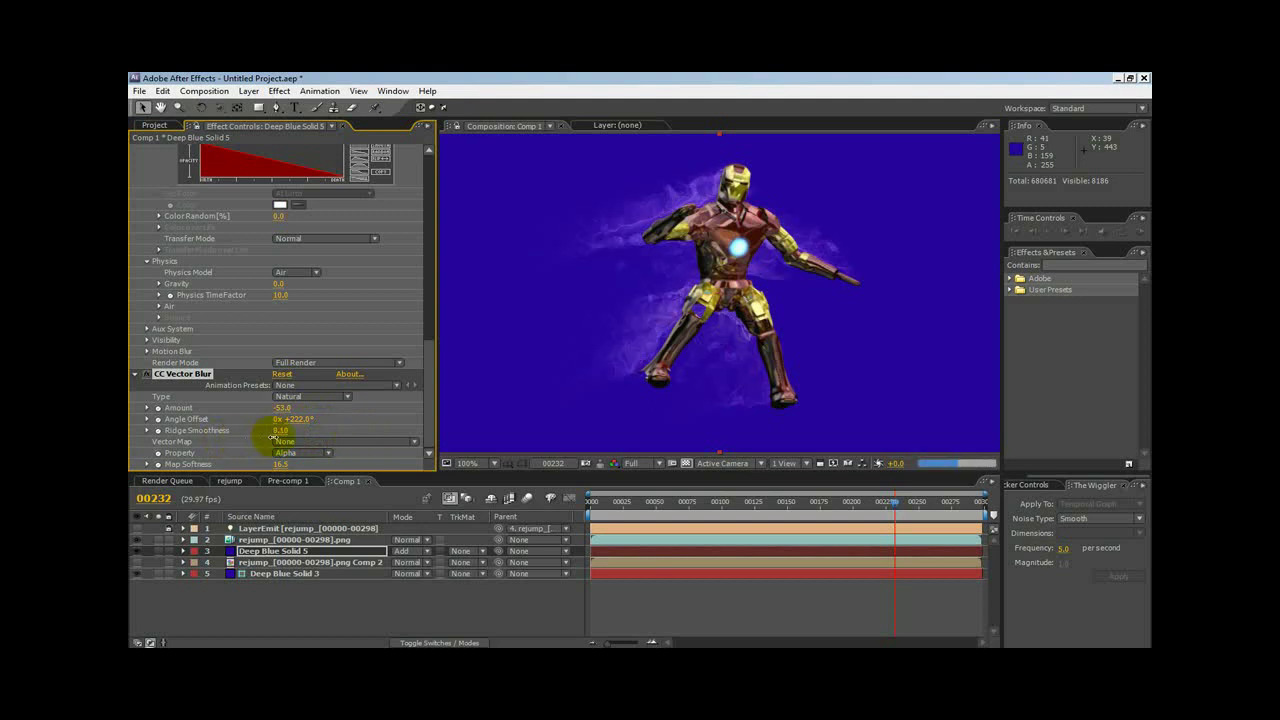
# In CC Vector Blur, set Ridge Smoothness to about 26.10 and lower Map Softness to 11.8.
pyautogui.click(285, 432)
pyautogui.press('Return')
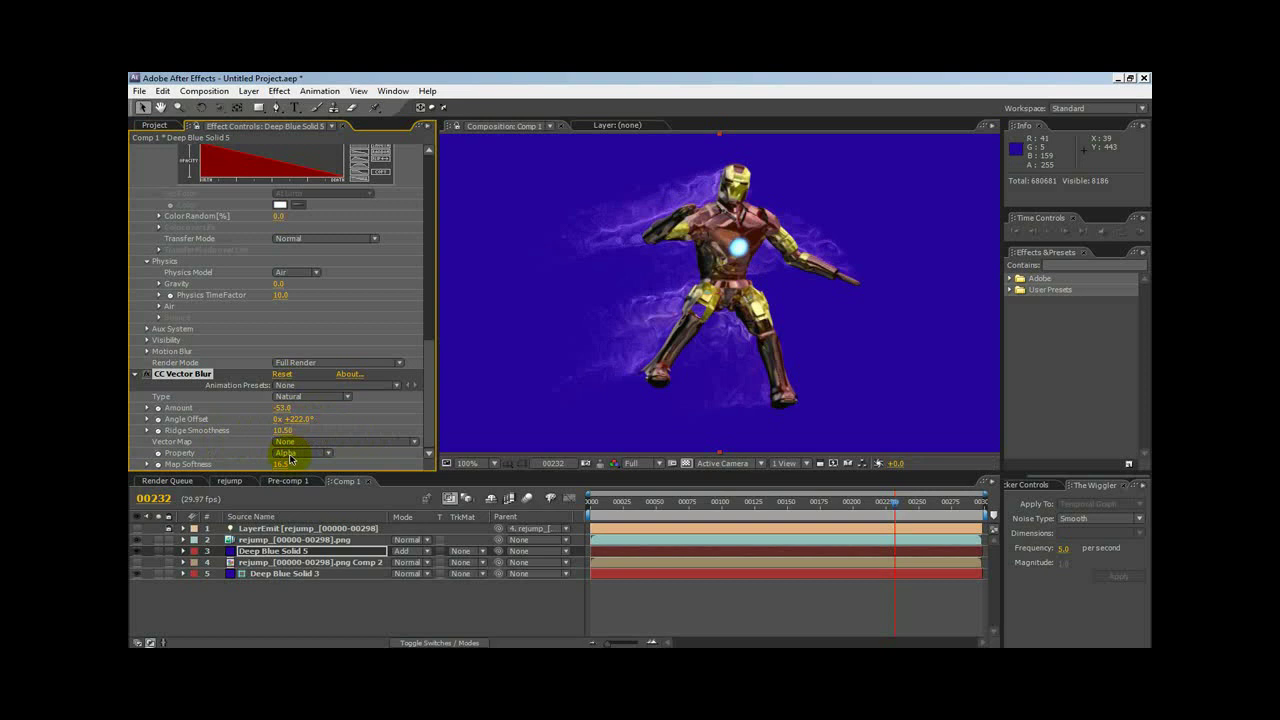
pyautogui.moveTo(281, 463); pyautogui.dragTo(252, 472)
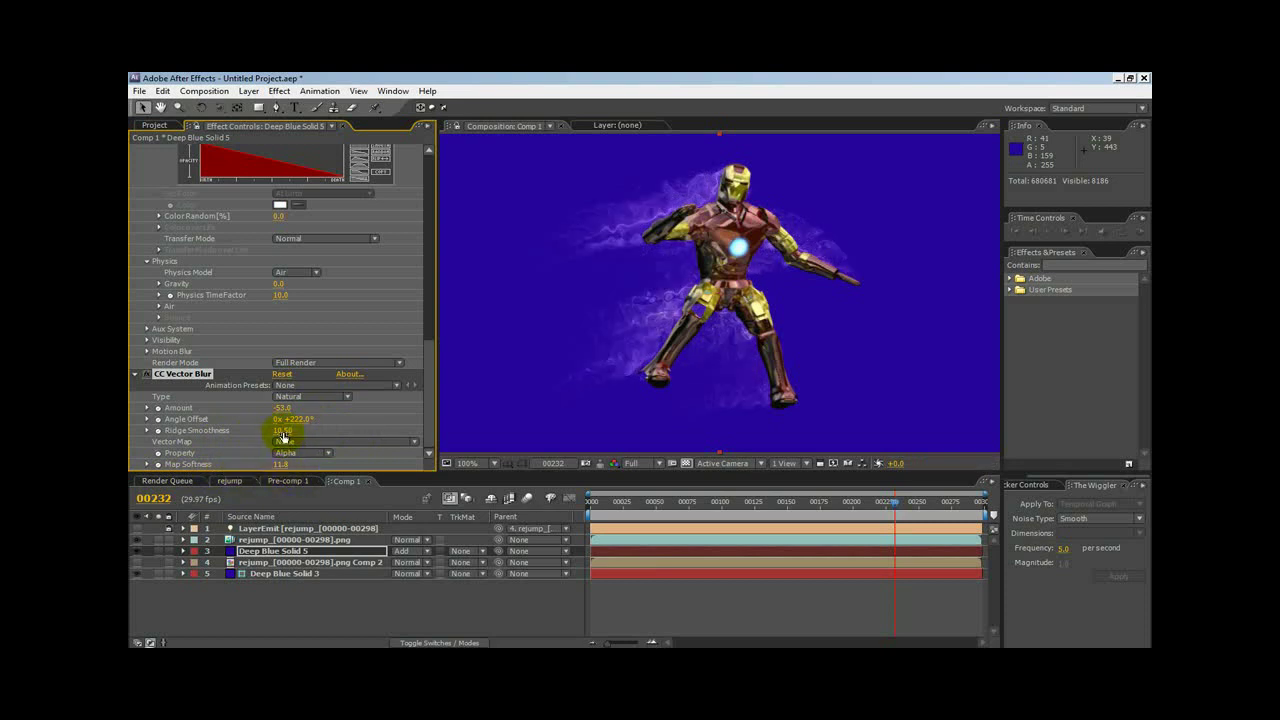
pyautogui.moveTo(282, 430)
pyautogui.mouseDown()
pyautogui.moveTo(589, 436)
pyautogui.moveTo(132, 448)
pyautogui.moveTo(302, 440)
pyautogui.mouseUp()
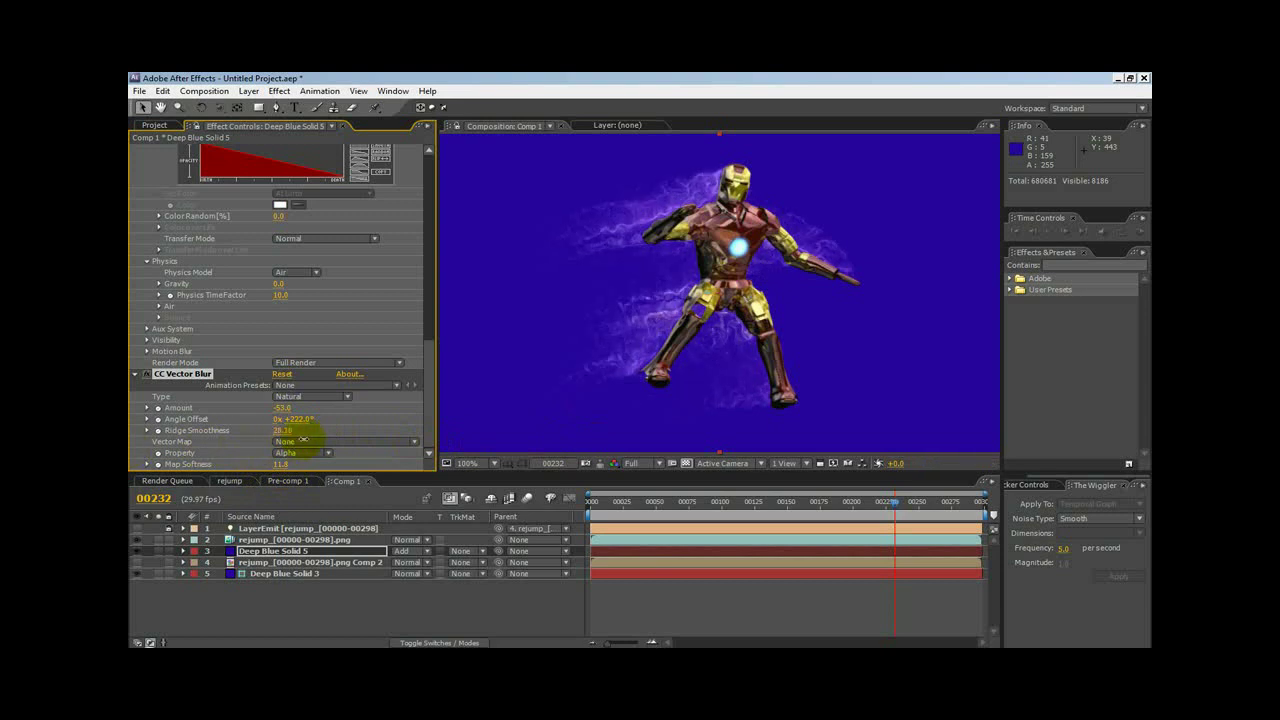
# Set Angle Offset to +122.0° and Amount to -48.0, then scrub back through the timeline to check.
pyautogui.moveTo(300, 419); pyautogui.dragTo(348, 421)
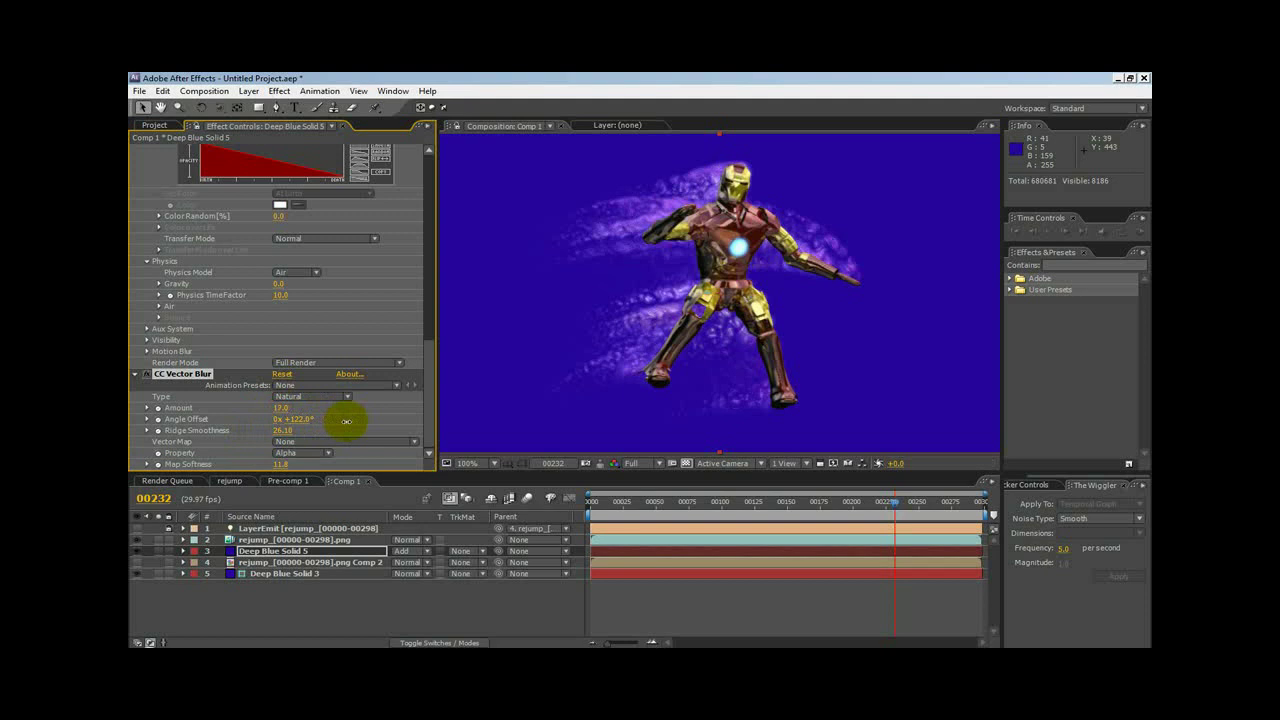
pyautogui.moveTo(346, 421); pyautogui.dragTo(316, 436)
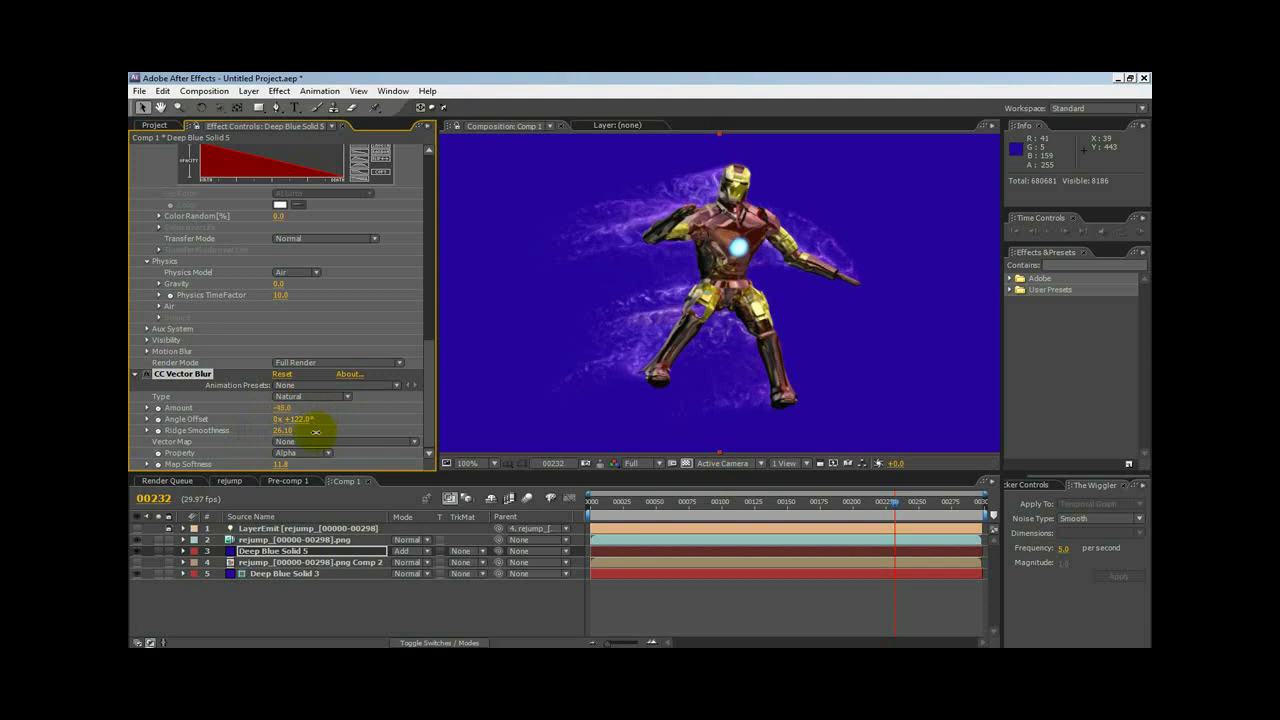
pyautogui.moveTo(592, 505); pyautogui.dragTo(843, 507)
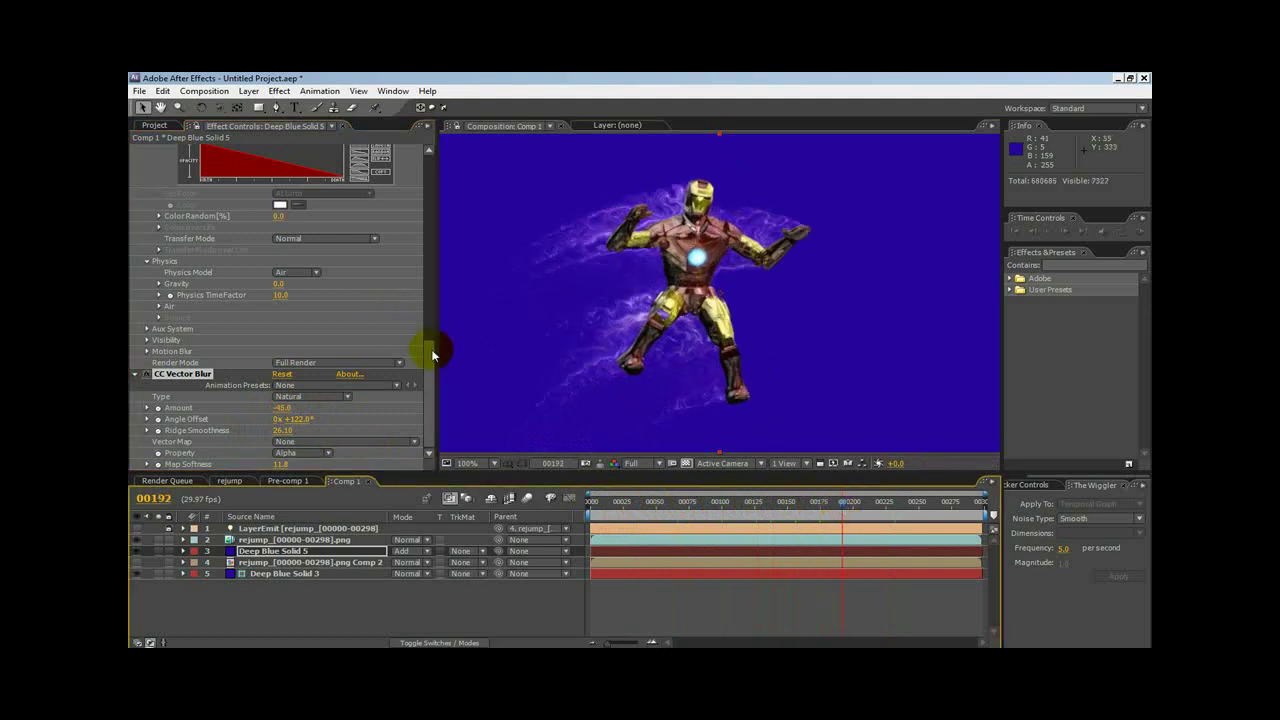
# Raise Particular's Emitter Particles/sec to 3150, then return to CC Vector Blur.
pyautogui.moveTo(429, 355); pyautogui.dragTo(450, 174)
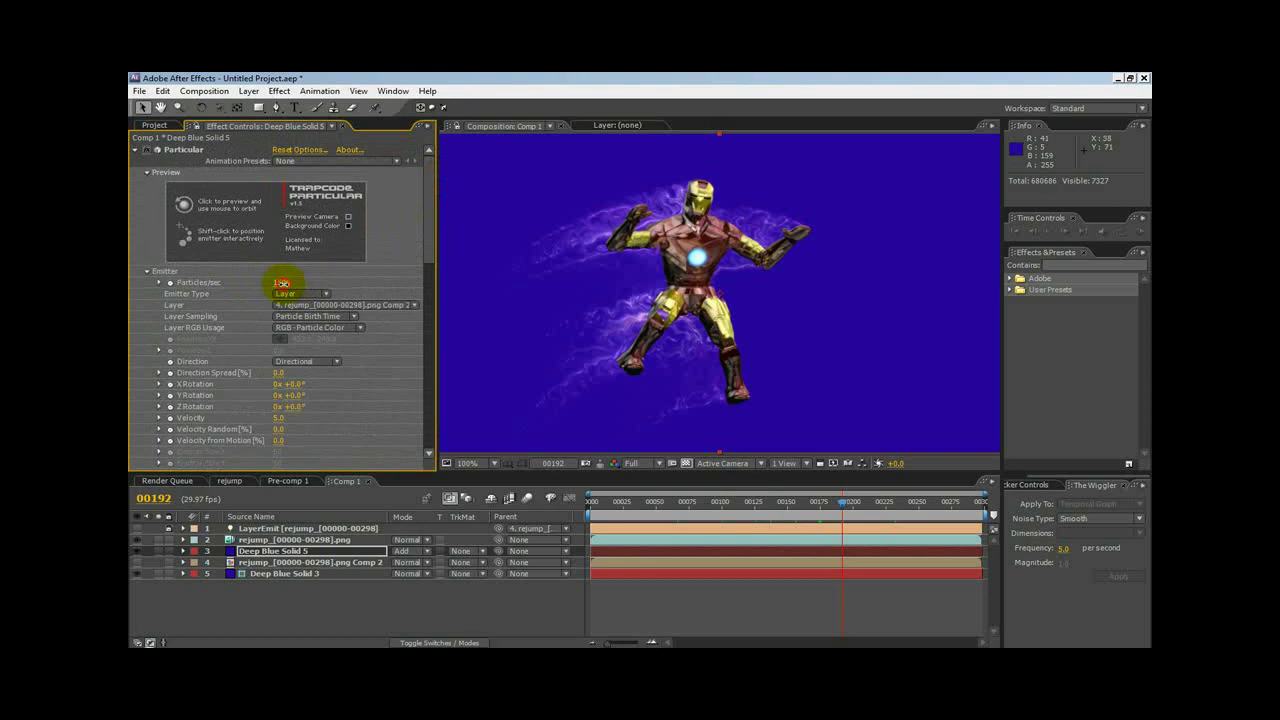
pyautogui.moveTo(282, 283); pyautogui.dragTo(392, 286)
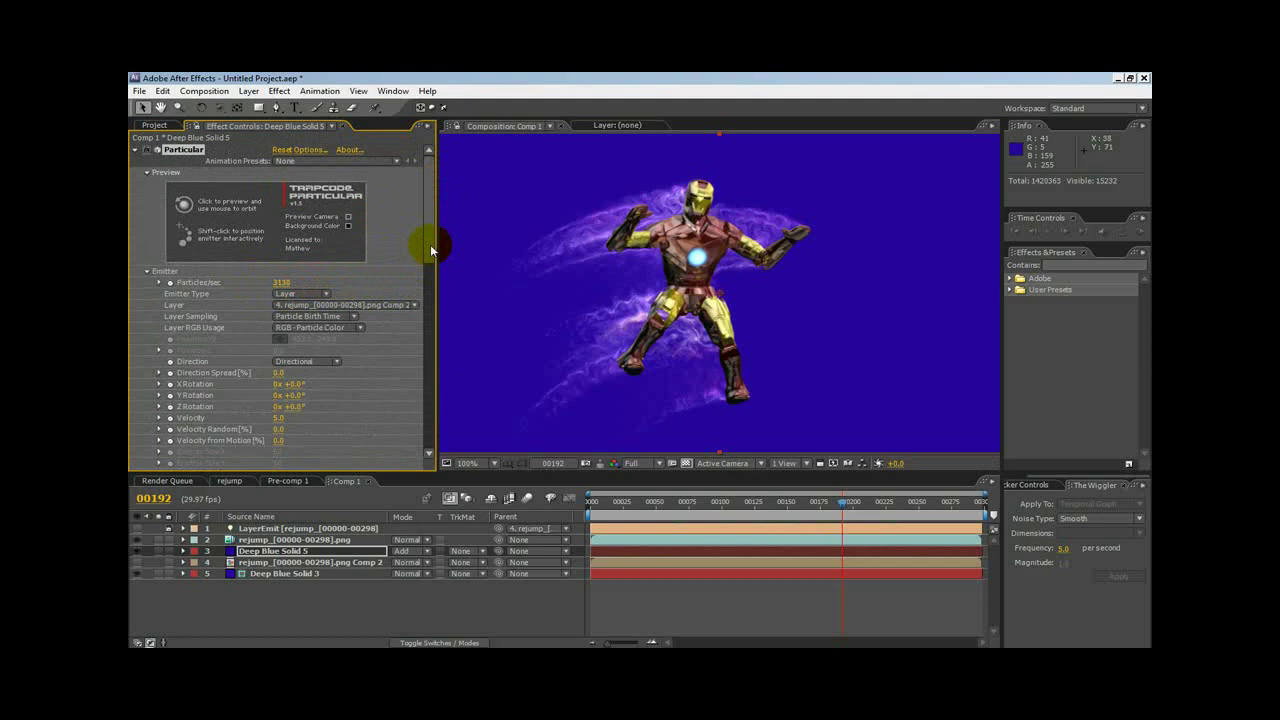
pyautogui.moveTo(430, 250); pyautogui.dragTo(469, 457)
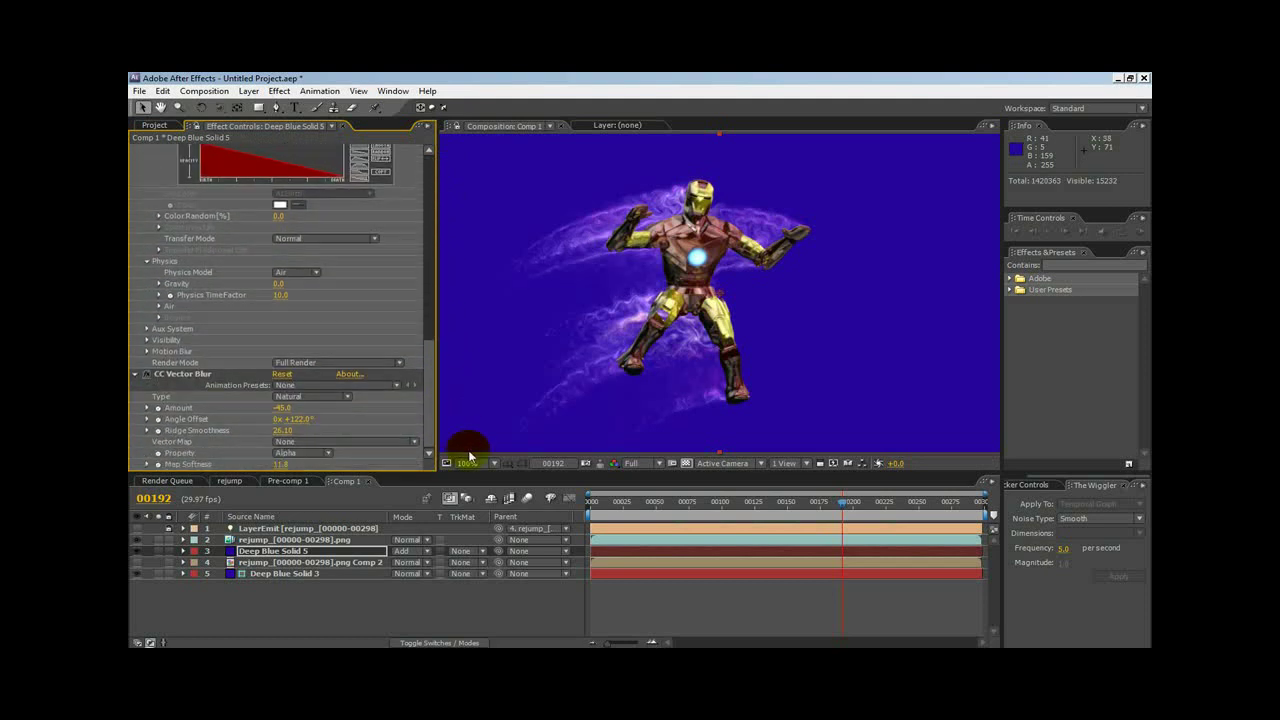
# Push CC Vector Blur's Amount further negative to -62.0, with Angle Offset at +110.0°.
pyautogui.click(283, 408)
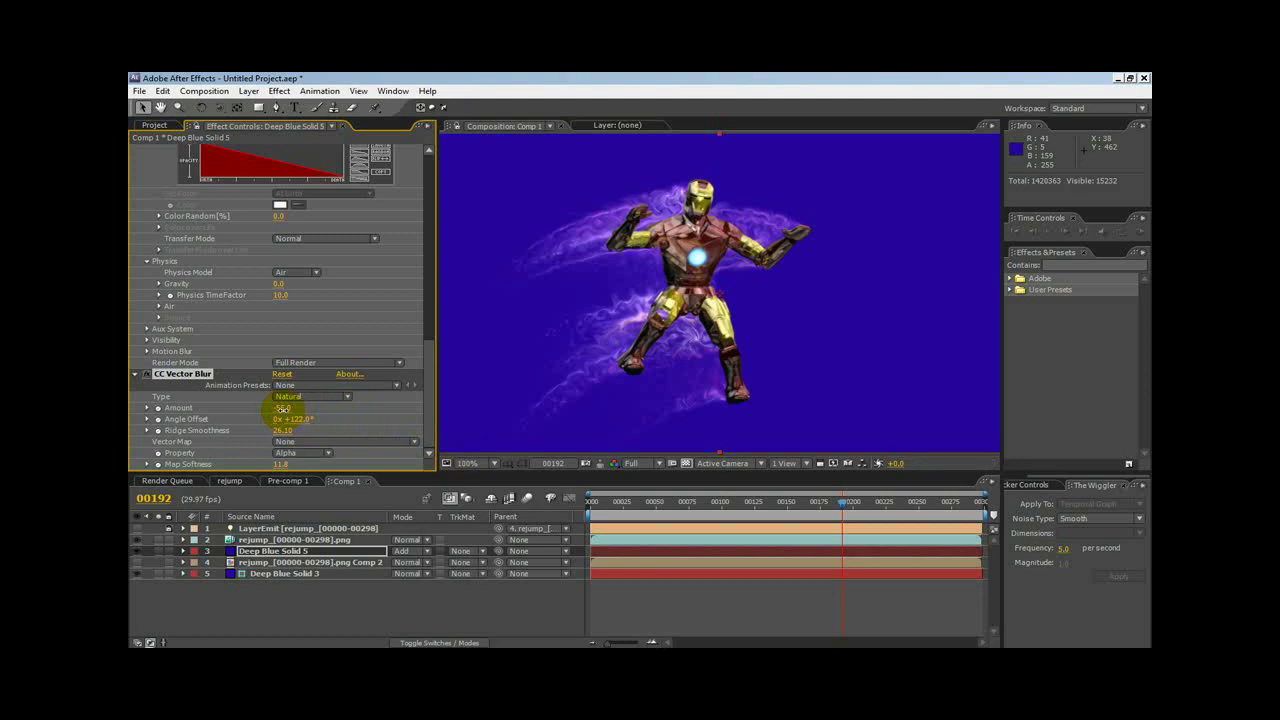
pyautogui.moveTo(278, 418); pyautogui.dragTo(300, 464)
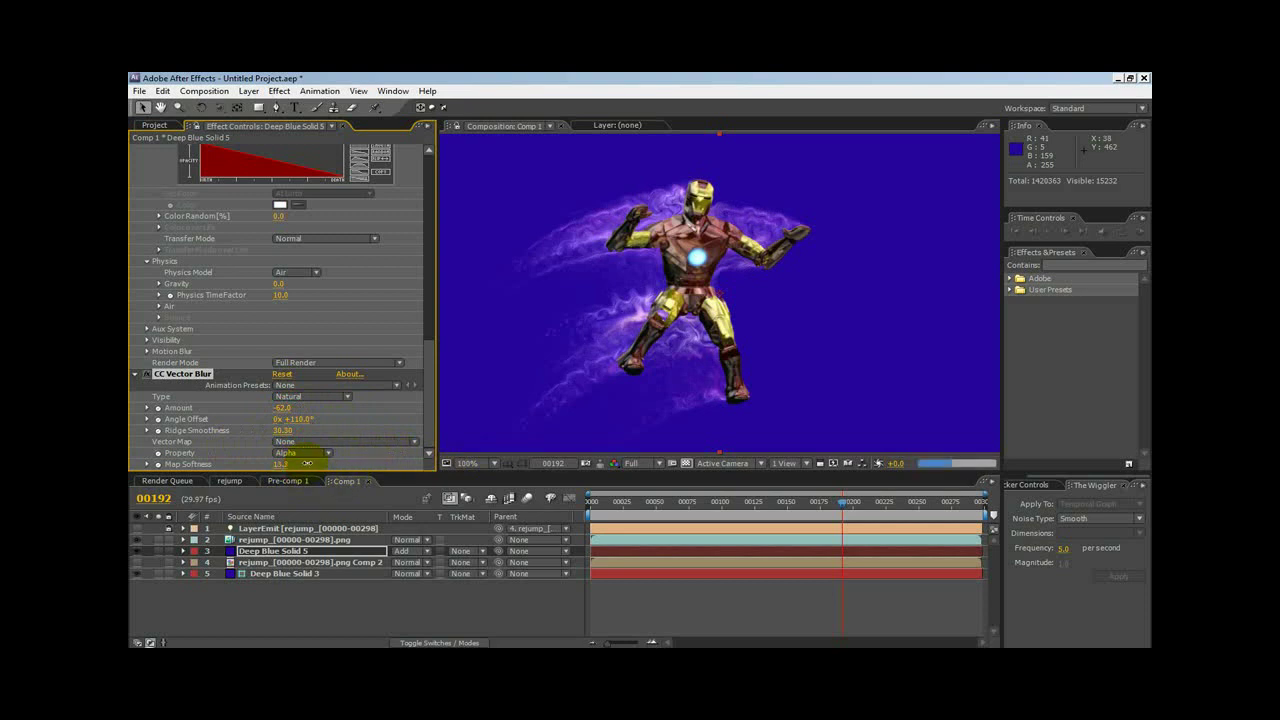